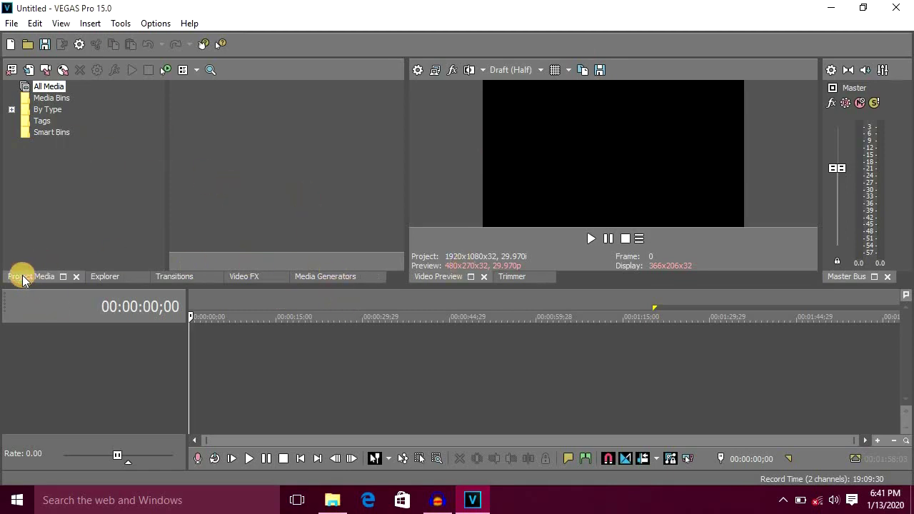
# - Import all five files from the 31.Video Editing Basics folder into the project media
pyautogui.click(332, 499)
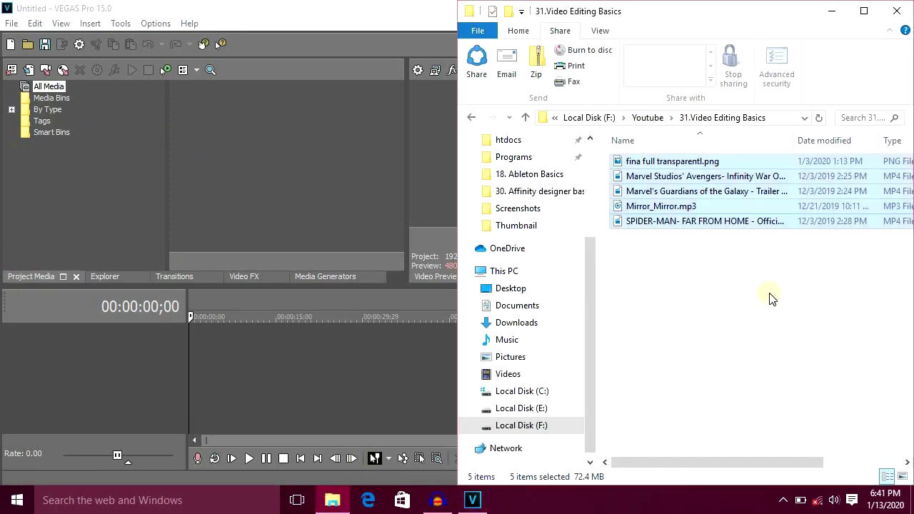
pyautogui.moveTo(710, 327); pyautogui.dragTo(700, 127)
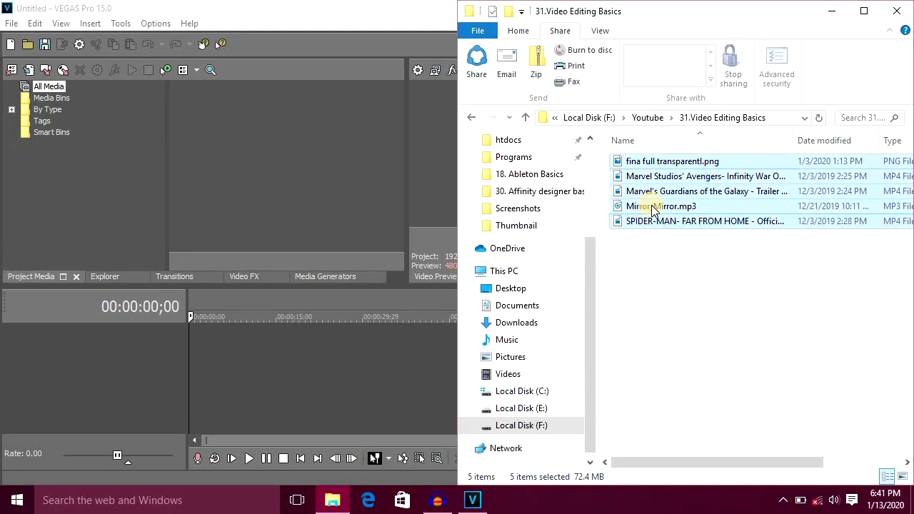
pyautogui.moveTo(642, 174); pyautogui.dragTo(262, 175)
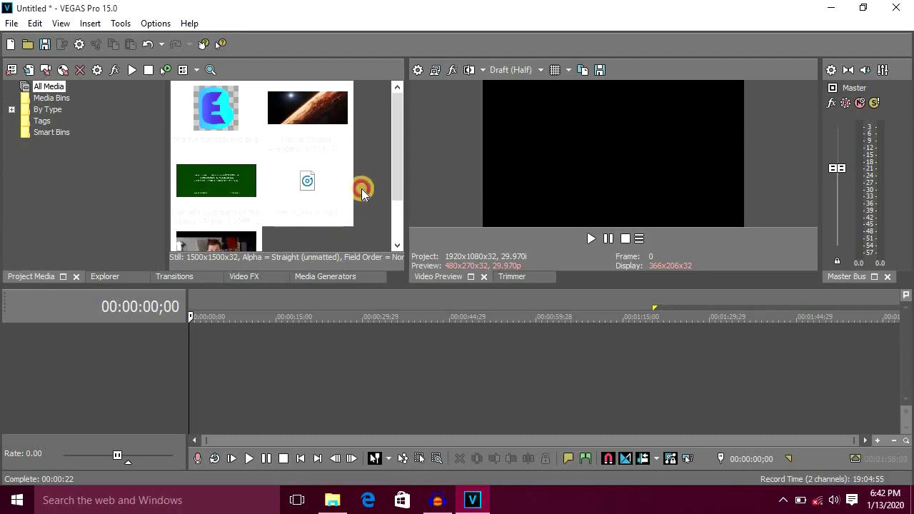
pyautogui.scroll(-1, 357, 186)
pyautogui.scroll(1, 346, 179)
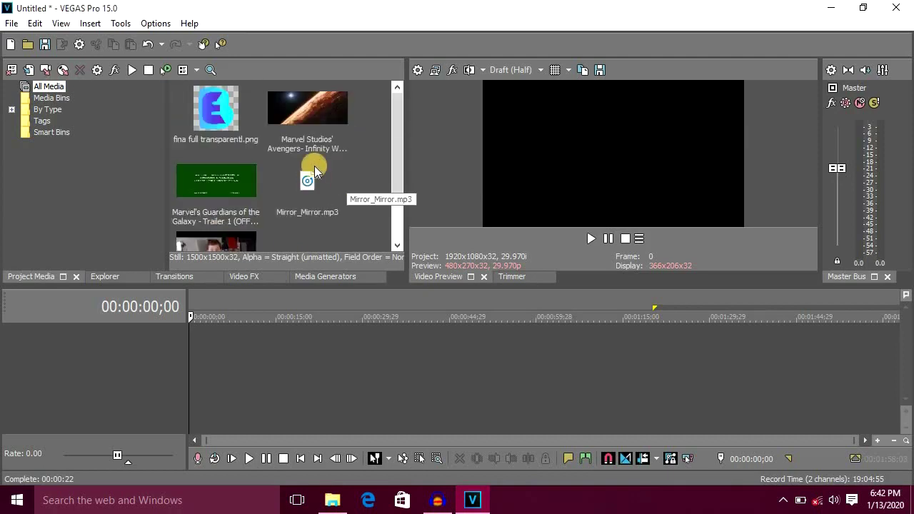
pyautogui.scroll(-1, 316, 156)
pyautogui.scroll(1, 317, 155)
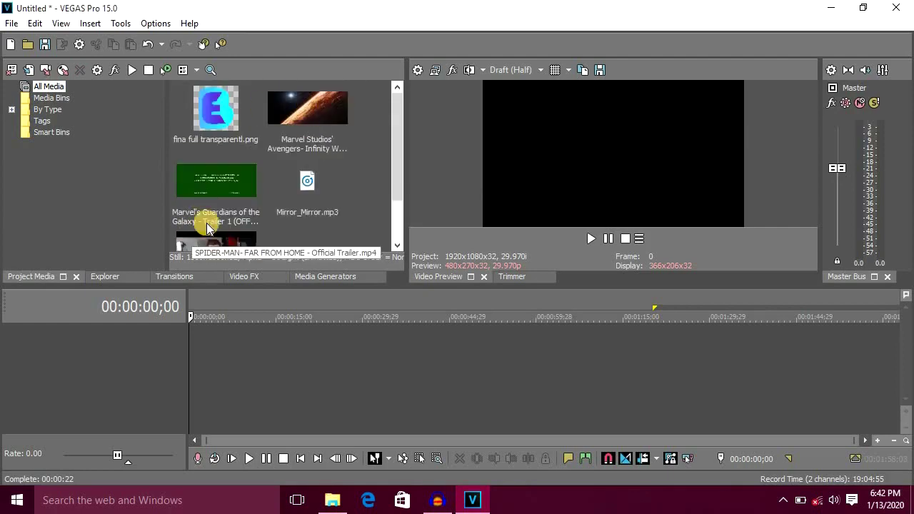
# - Add the SPIDER-MAN- FAR FROM HOME trailer at the start of the timeline and match the project video settings to it
pyautogui.click(283, 192)
pyautogui.click(216, 108)
pyautogui.click(370, 179)
pyautogui.scroll(-1, 300, 157)
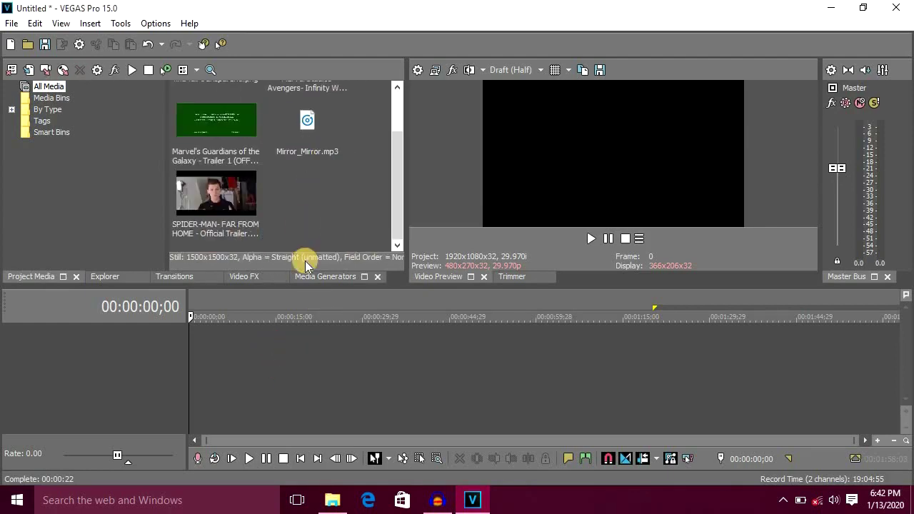
pyautogui.click(240, 225)
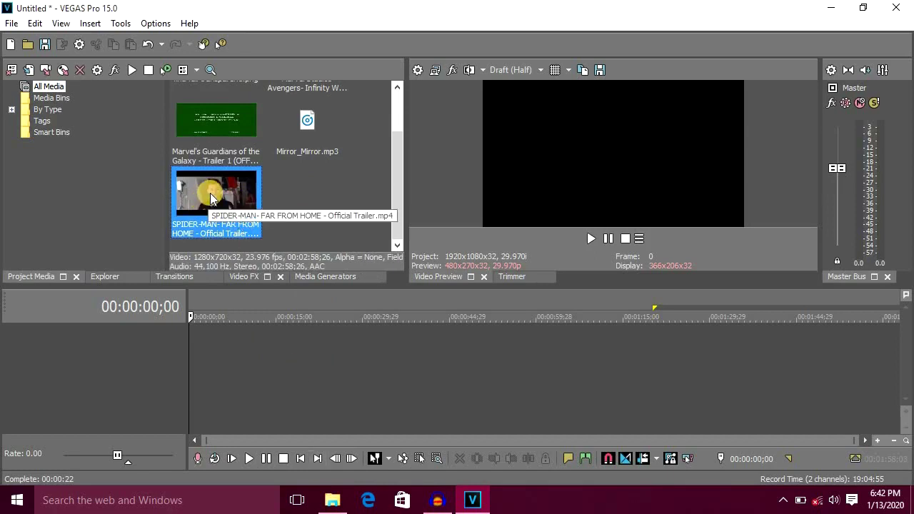
pyautogui.moveTo(210, 193); pyautogui.dragTo(192, 339)
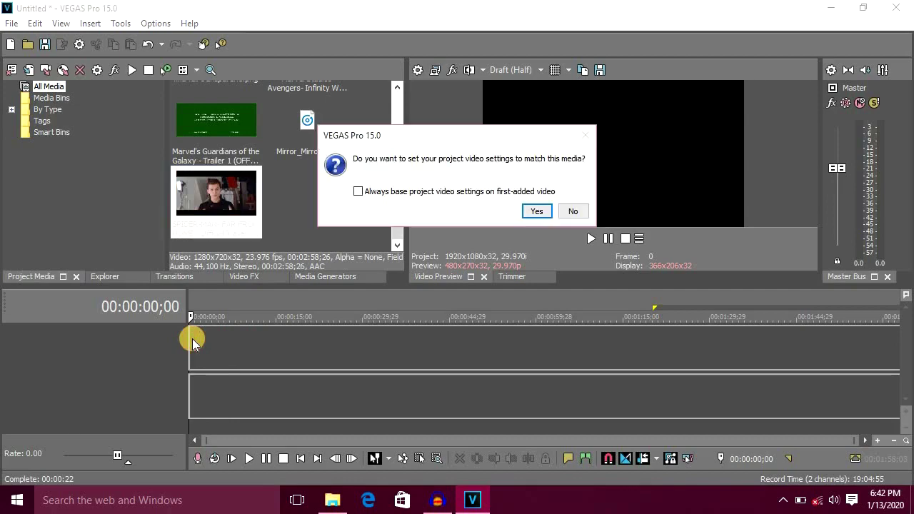
pyautogui.click(537, 211)
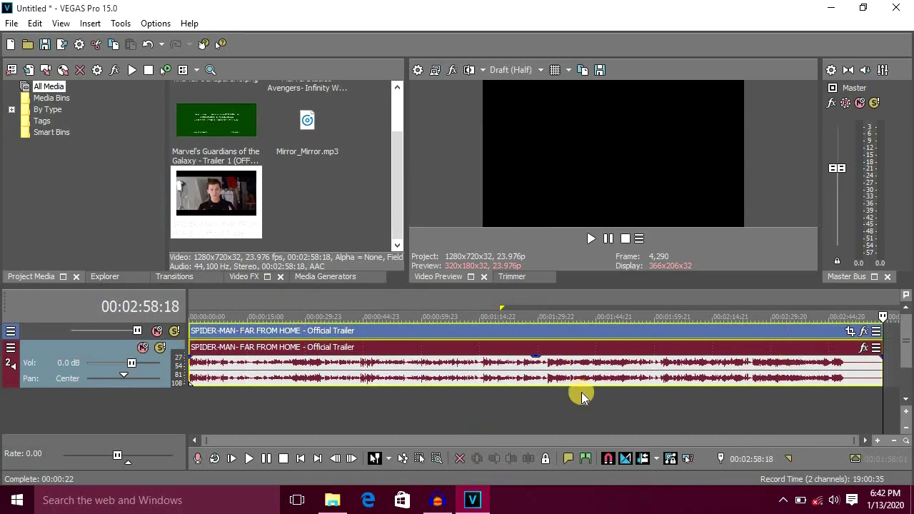
# - Preview frames of the trailer by moving the playhead to 00:00:20:14 and on to 00:00:33:02
pyautogui.click(270, 311)
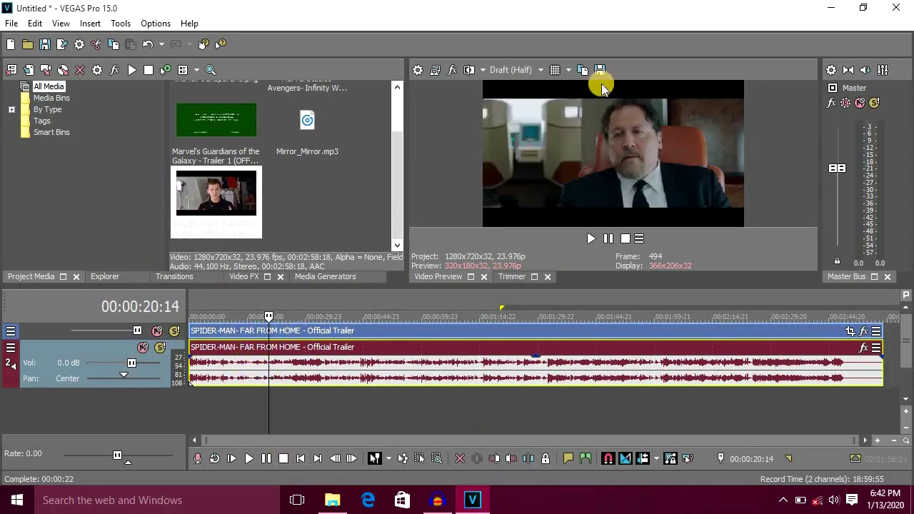
pyautogui.click(314, 370)
pyautogui.moveTo(315, 369); pyautogui.dragTo(316, 389)
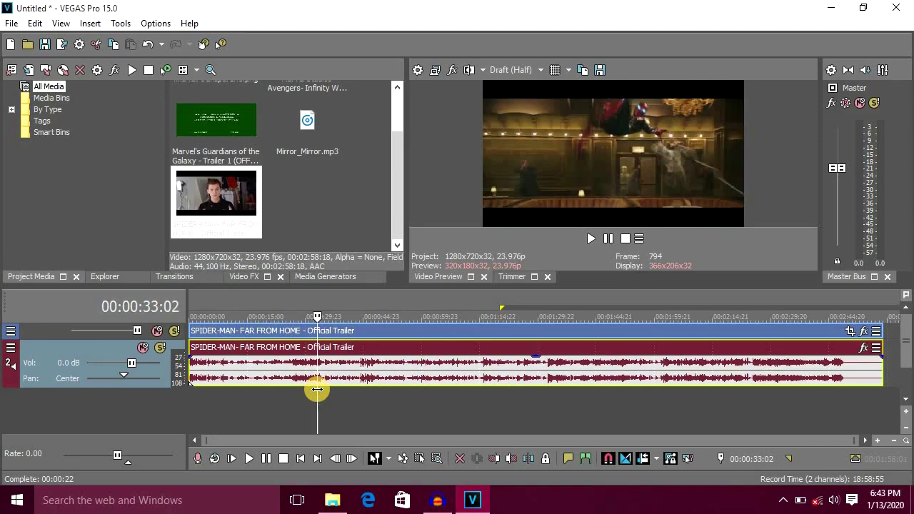
# - Set the video preview quality to Draft at Half resolution
pyautogui.click(537, 75)
pyautogui.moveTo(525, 86)
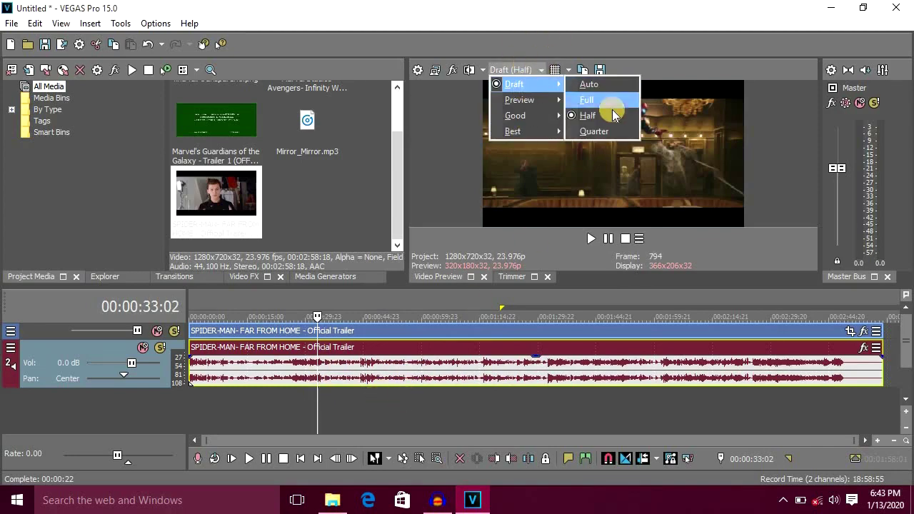
pyautogui.click(611, 116)
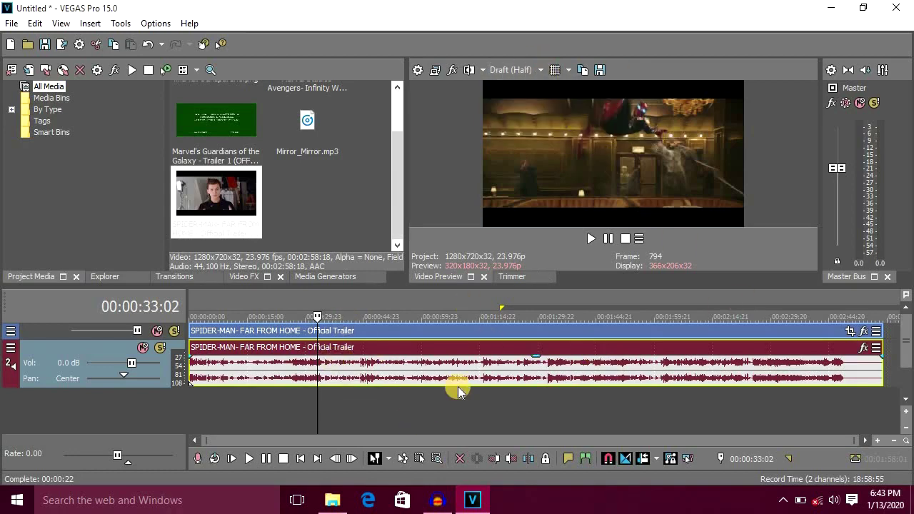
# - Play a short stretch of the trailer from 00:00:33:02 and examine the timeline around 00:00:31:11 at closer zoom
pyautogui.press('space')
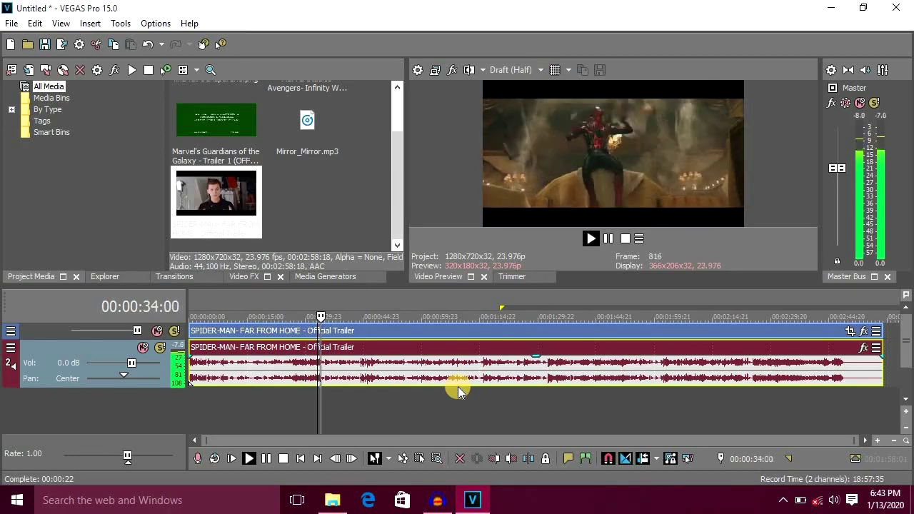
pyautogui.press('space')
pyautogui.click(311, 373)
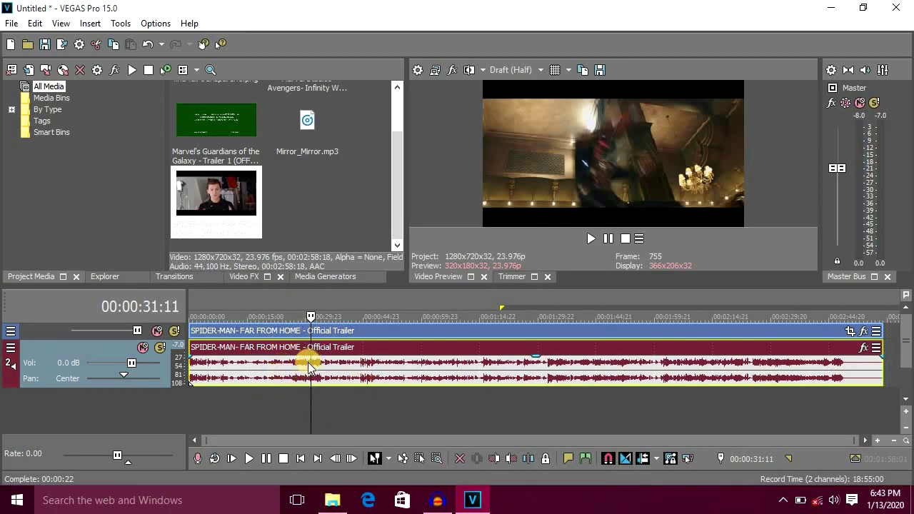
pyautogui.scroll(5, 309, 366)
pyautogui.scroll(1, 499, 364)
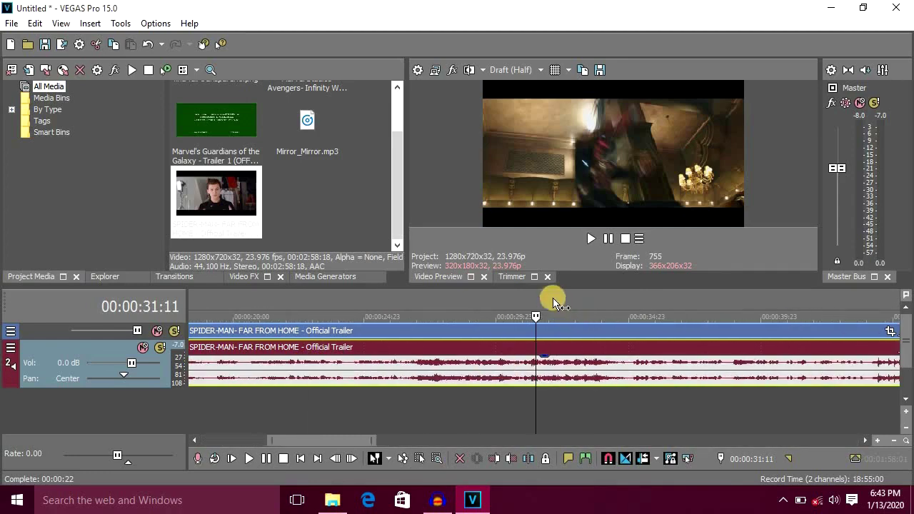
pyautogui.click(731, 377)
pyautogui.scroll(2, 581, 397)
pyautogui.scroll(-8, 480, 409)
# - Mark a time selection from about 41 seconds to 1 minute 10 seconds and place the playhead at 00:00:28:03
pyautogui.click(457, 406)
pyautogui.moveTo(360, 405); pyautogui.dragTo(286, 410)
pyautogui.moveTo(347, 397); pyautogui.dragTo(461, 395)
pyautogui.click(297, 397)
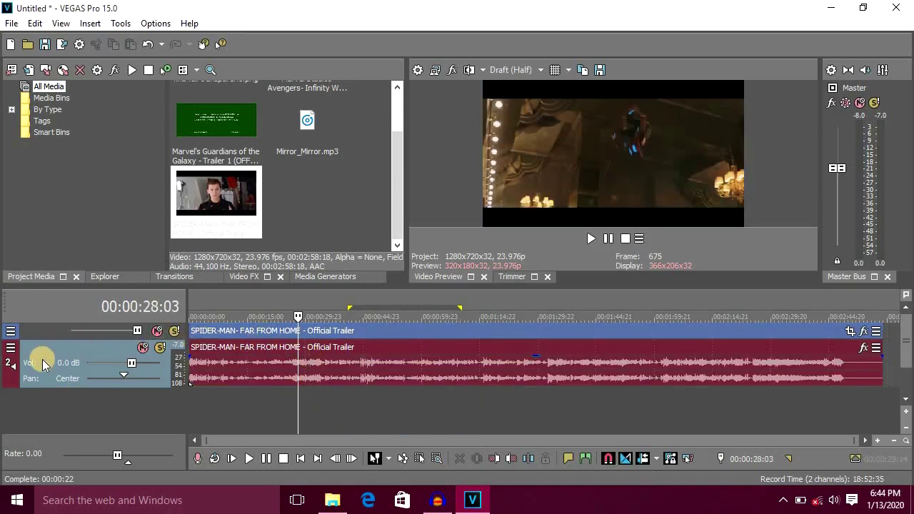
# - Increase the video track's height to show the clip thumbnails and select the video and audio tracks in turn
pyautogui.moveTo(58, 339); pyautogui.dragTo(55, 367)
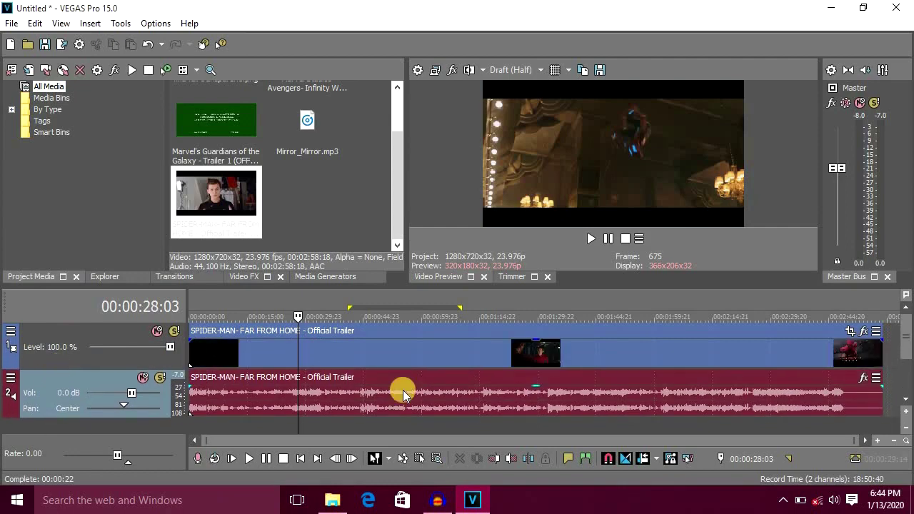
pyautogui.click(40, 344)
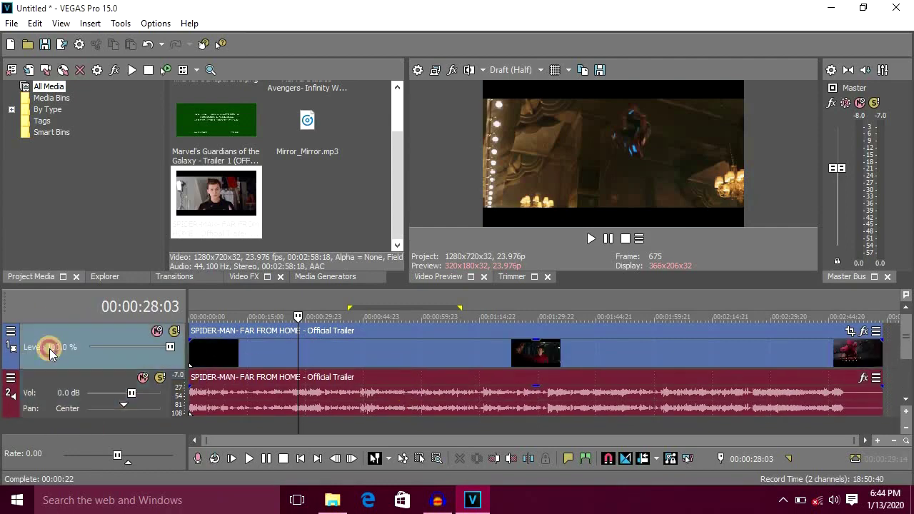
pyautogui.click(31, 389)
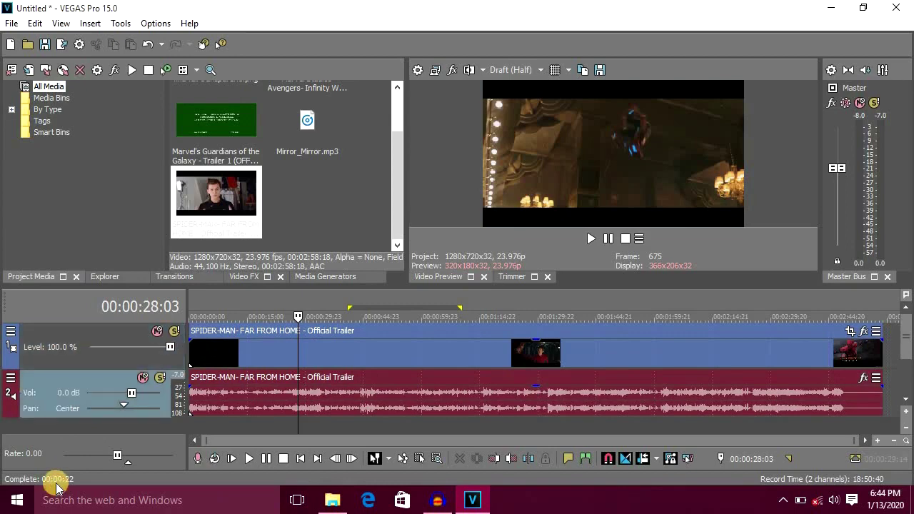
pyautogui.click(58, 341)
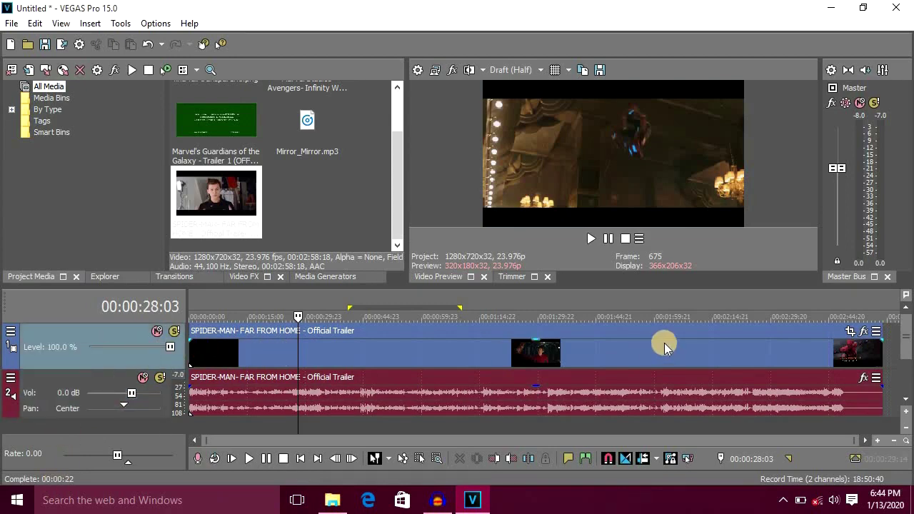
pyautogui.click(46, 387)
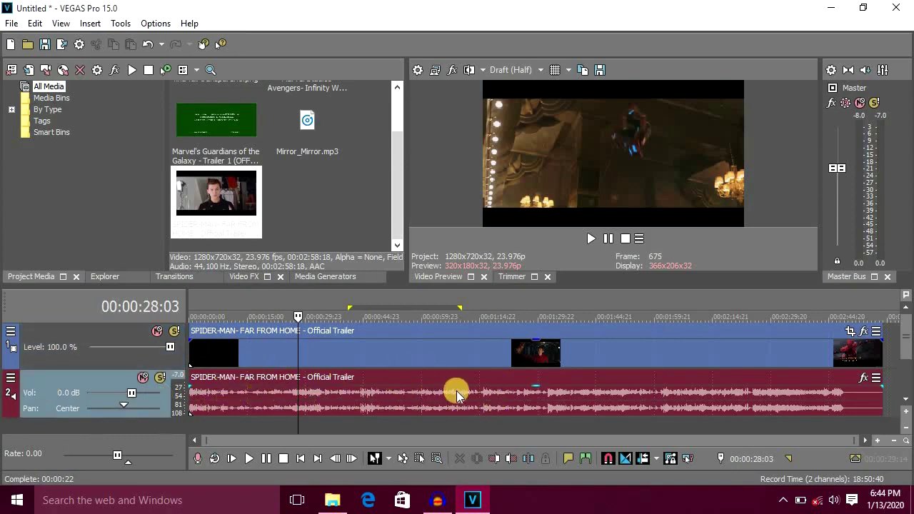
# - Try splitting the trailer clip at 00:00:31:15 and undo the split
pyautogui.click(348, 345)
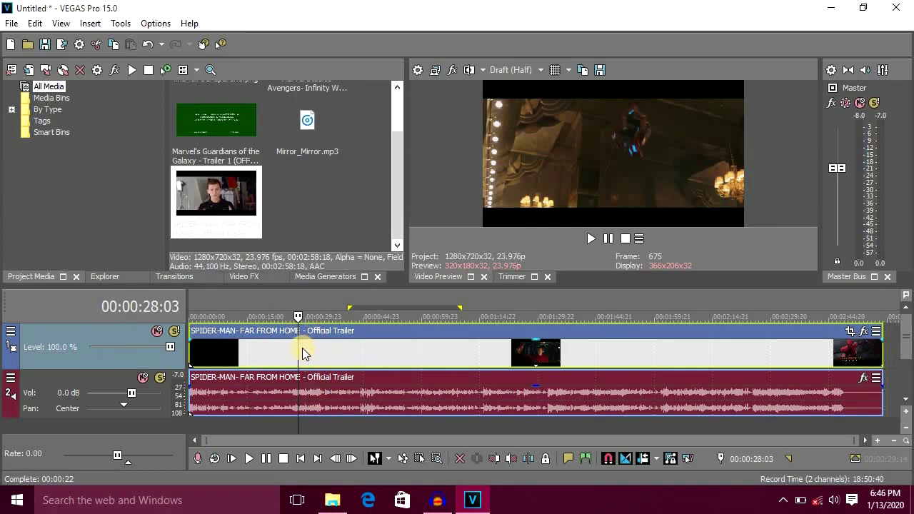
pyautogui.moveTo(299, 347); pyautogui.dragTo(311, 355)
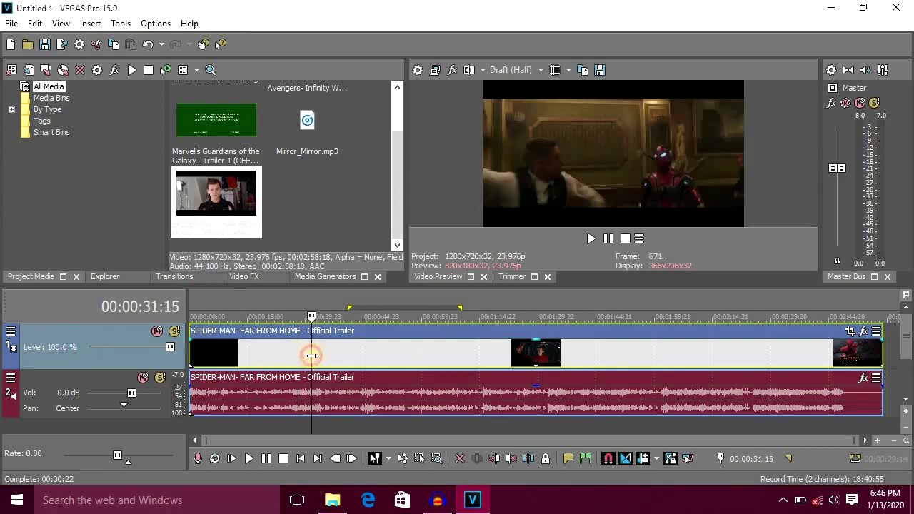
pyautogui.press('s')
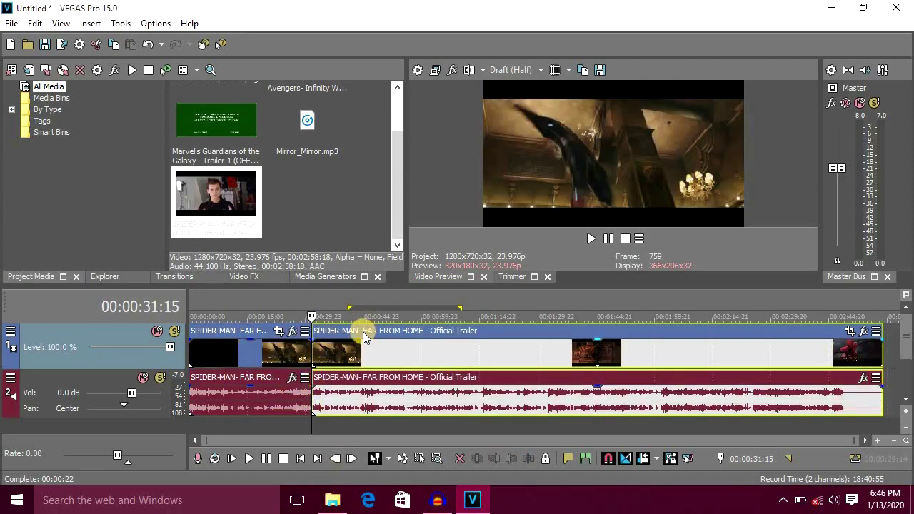
pyautogui.hotkey('ctrl', 'z')
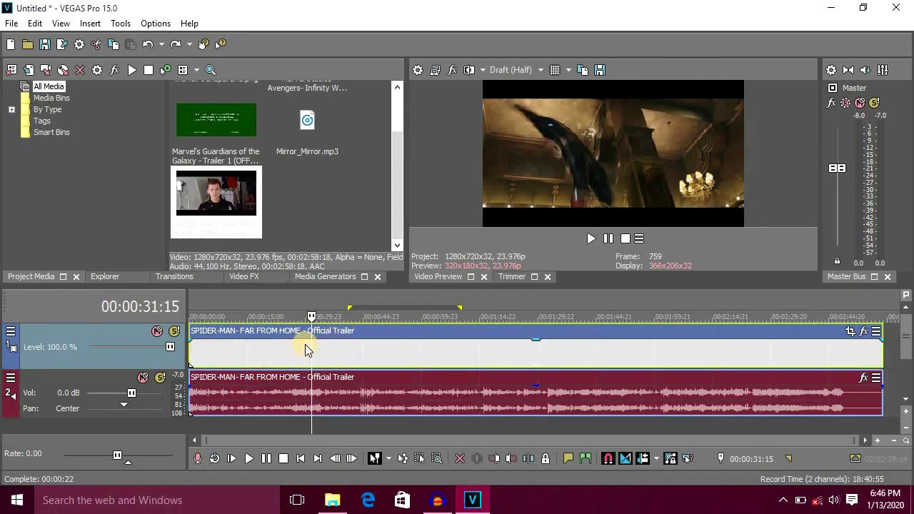
# - Trim 1:06:05 off the end of the SPIDER-MAN trailer on the timeline
pyautogui.scroll(-1, 736, 344)
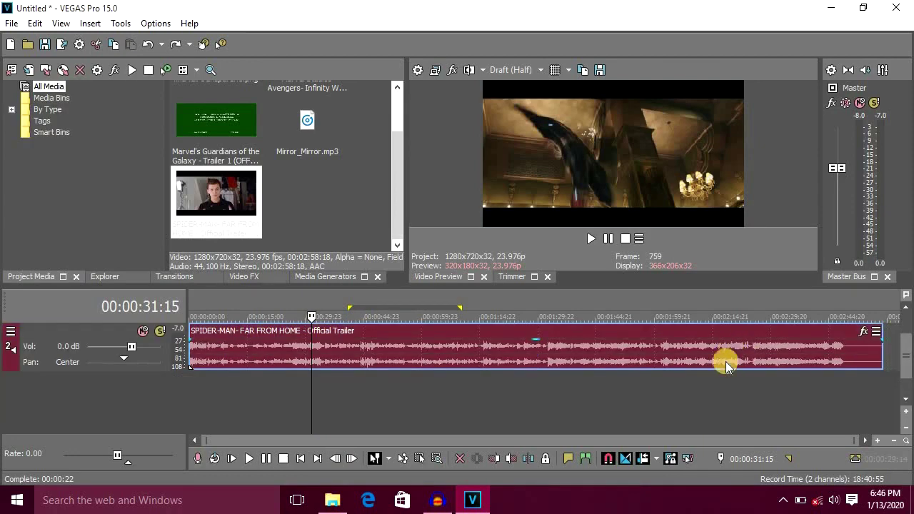
pyautogui.scroll(1, 725, 362)
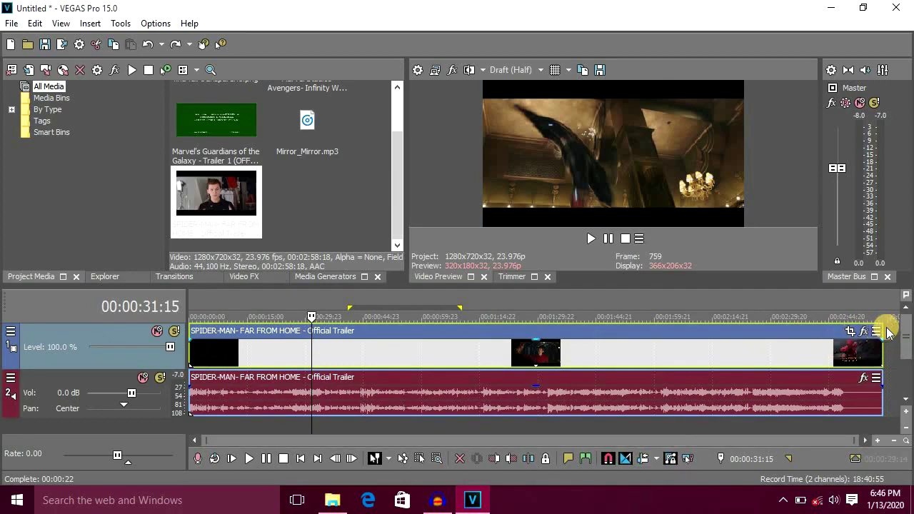
pyautogui.moveTo(879, 327); pyautogui.dragTo(622, 344)
# - Play the trimmed trailer briefly near its end from 00:01:47:18 and move the playhead back to 00:01:26:02
pyautogui.click(594, 357)
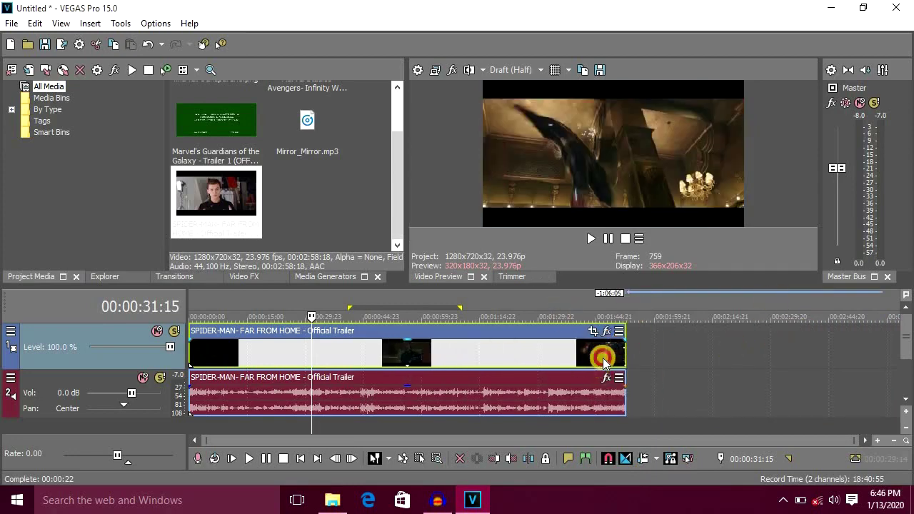
pyautogui.click(597, 351)
pyautogui.click(606, 352)
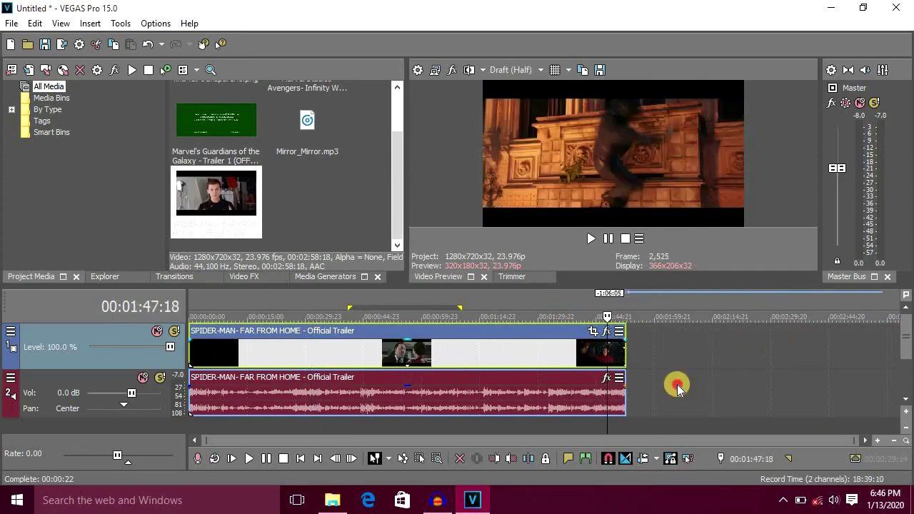
pyautogui.press('space')
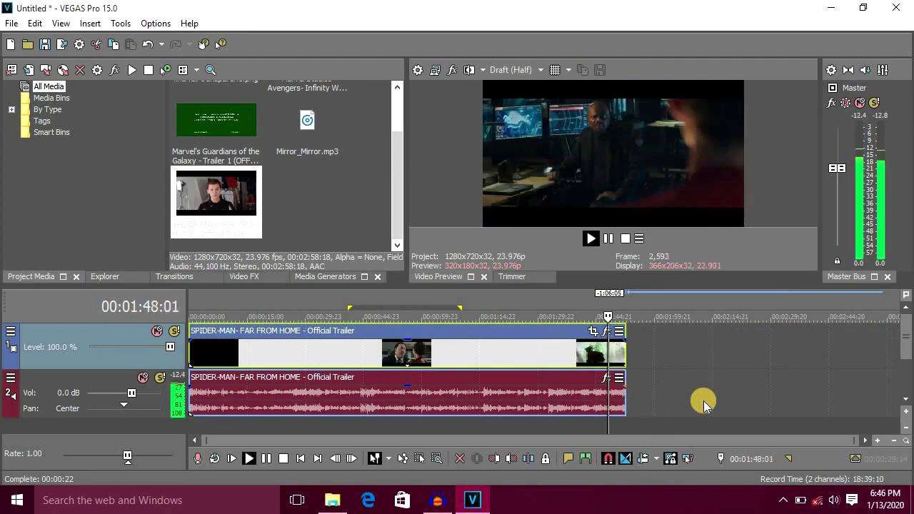
pyautogui.press('space')
pyautogui.click(604, 351)
pyautogui.click(521, 356)
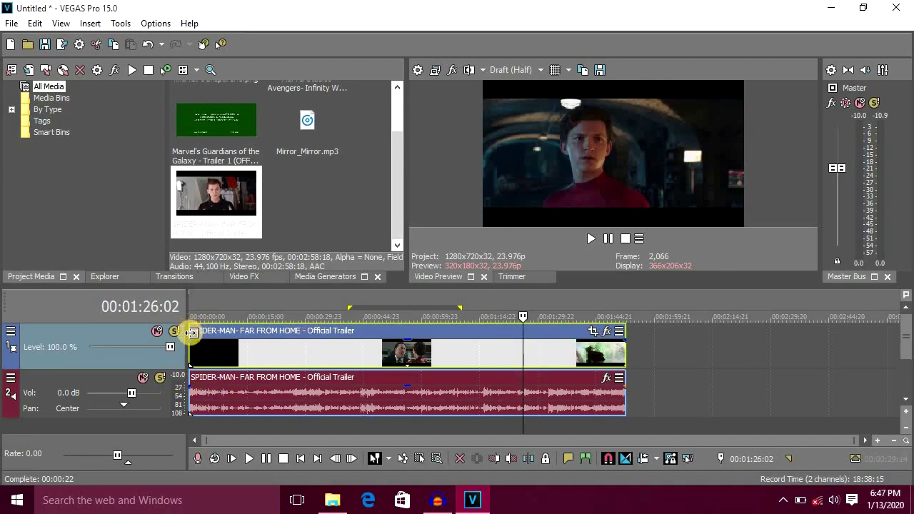
# - Trim 10:12 off the start of the trailer and split the clip at 00:00:13:23
pyautogui.moveTo(192, 331); pyautogui.dragTo(233, 349)
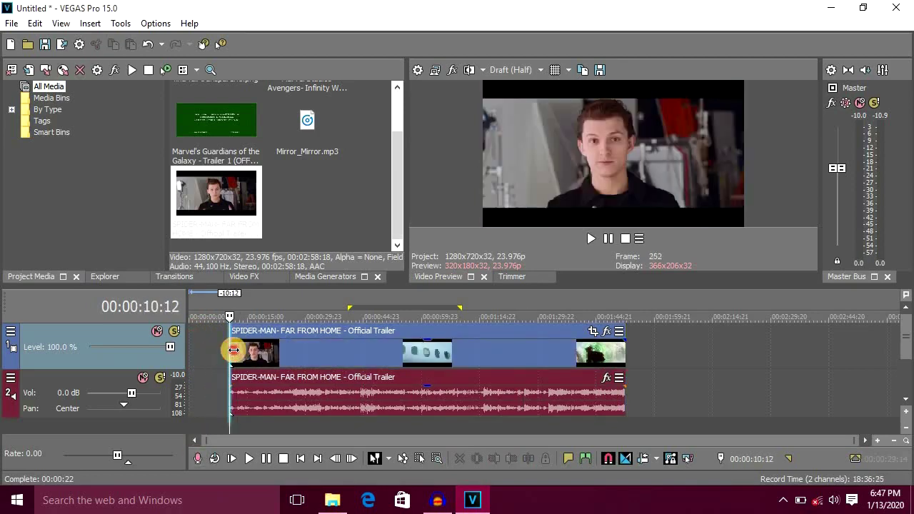
pyautogui.click(250, 351)
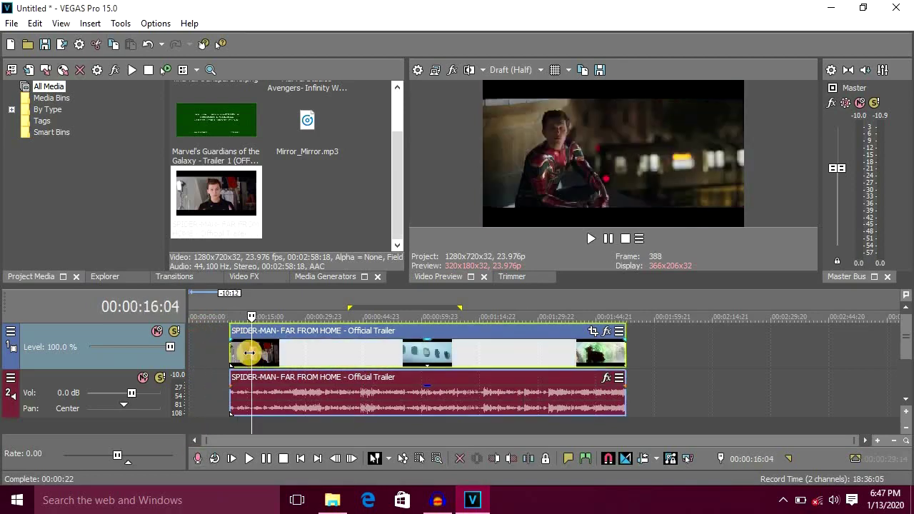
pyautogui.click(243, 352)
pyautogui.press('s')
pyautogui.click(239, 311)
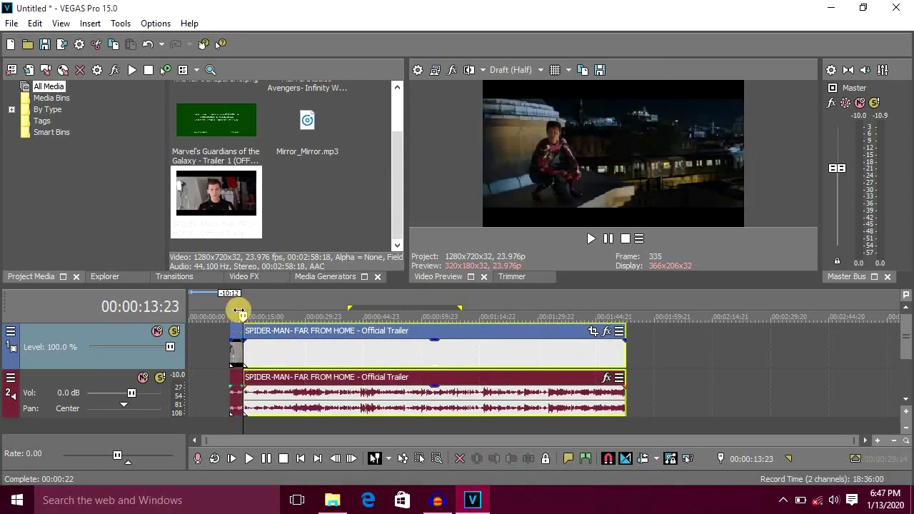
# - Delete the short trailer piece before 00:00:13:23 and move the remaining SPIDER-MAN clip to the start of the timeline
pyautogui.click(237, 357)
pyautogui.press('Delete')
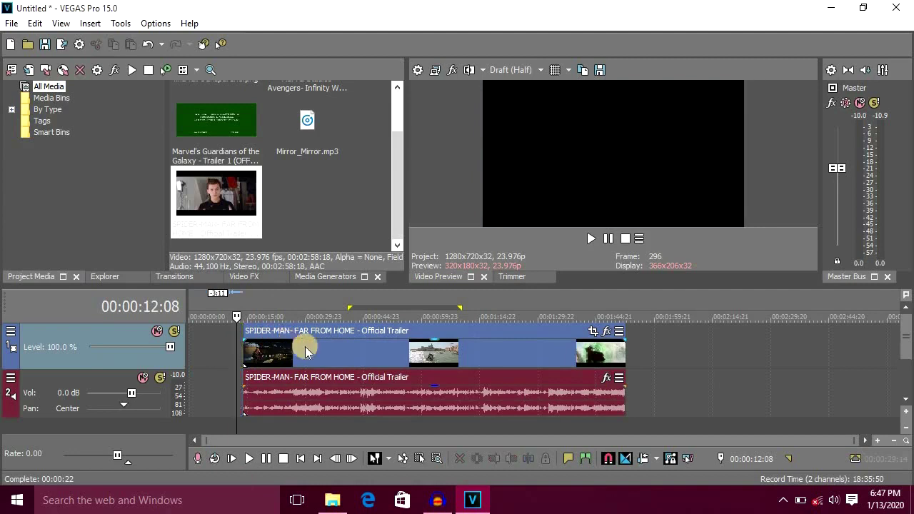
pyautogui.moveTo(321, 335); pyautogui.dragTo(267, 336)
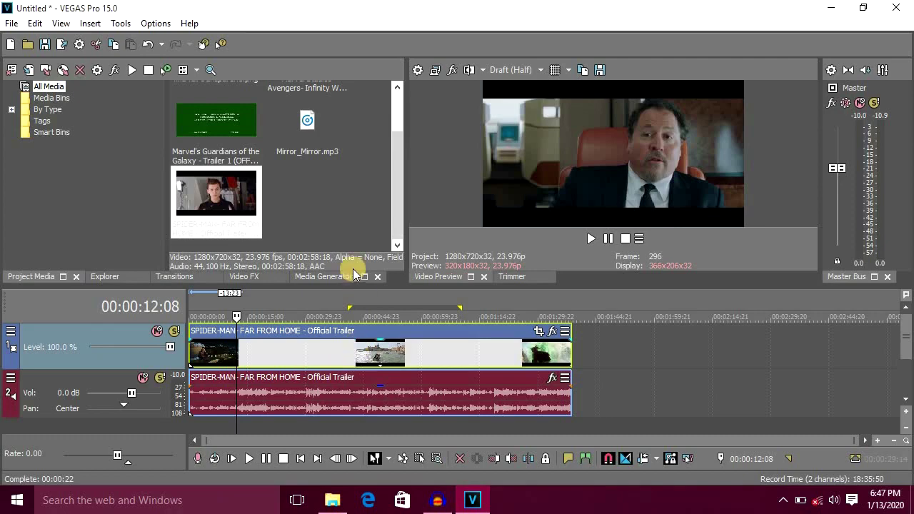
# - Split the SPIDER-MAN trailer at 00:01:04:04 and delete the part after the split
pyautogui.click(438, 355)
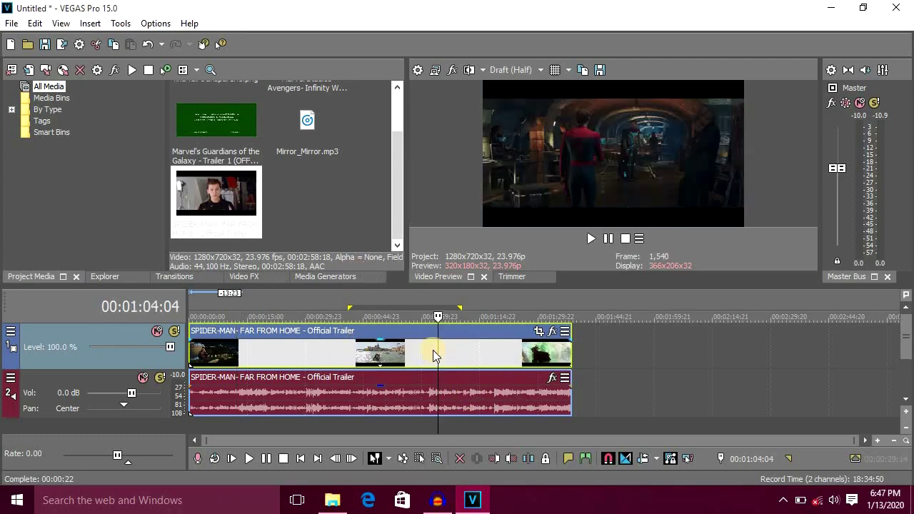
pyautogui.press('s')
pyautogui.press('Delete')
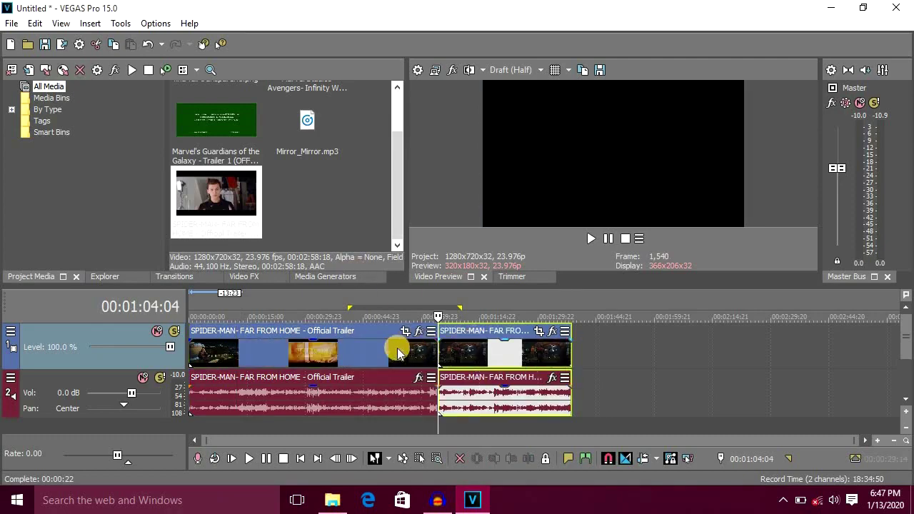
pyautogui.click(398, 351)
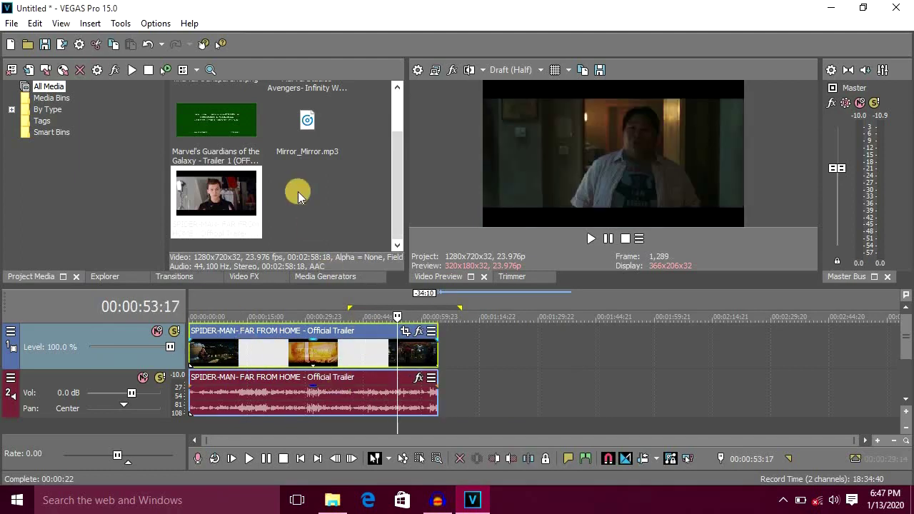
# - Open the Marvel Studios' Avengers- Infinity War trailer from the project media in the Trimmer
pyautogui.scroll(1, 297, 191)
pyautogui.click(315, 129)
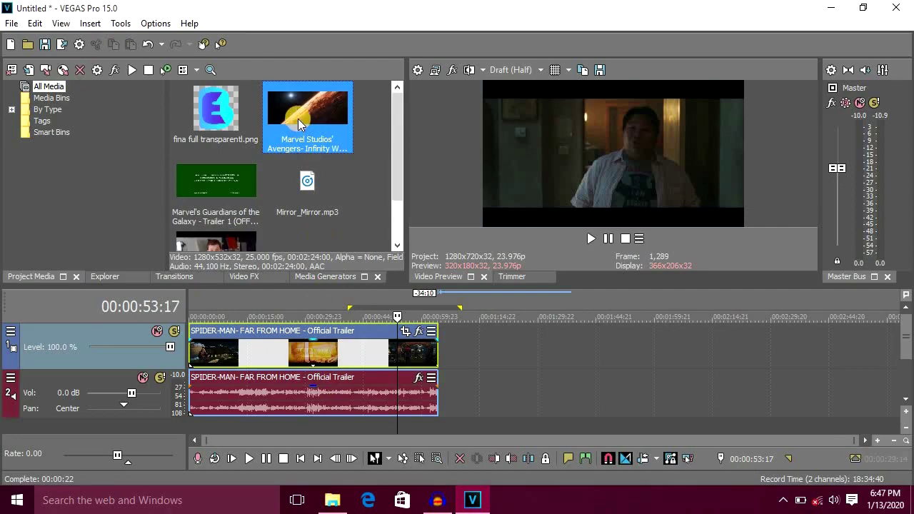
pyautogui.rightClick(298, 120)
pyautogui.click(333, 35)
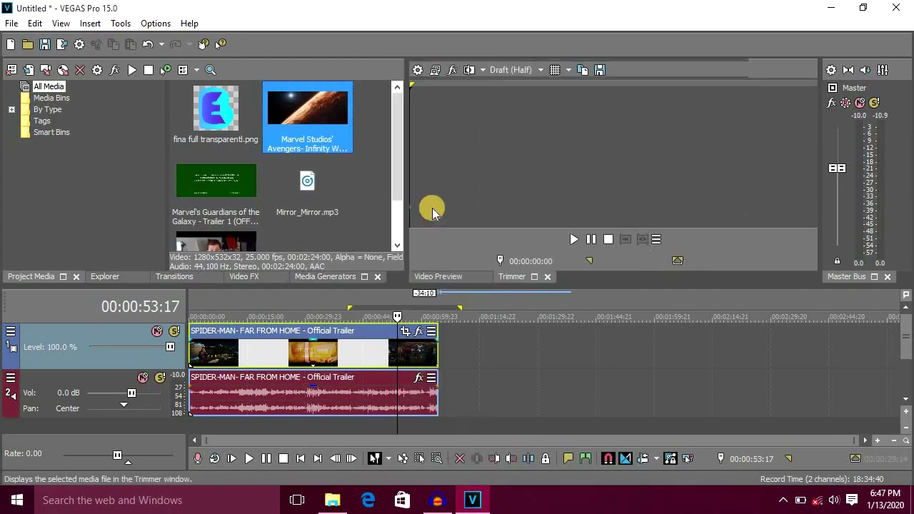
pyautogui.click(505, 278)
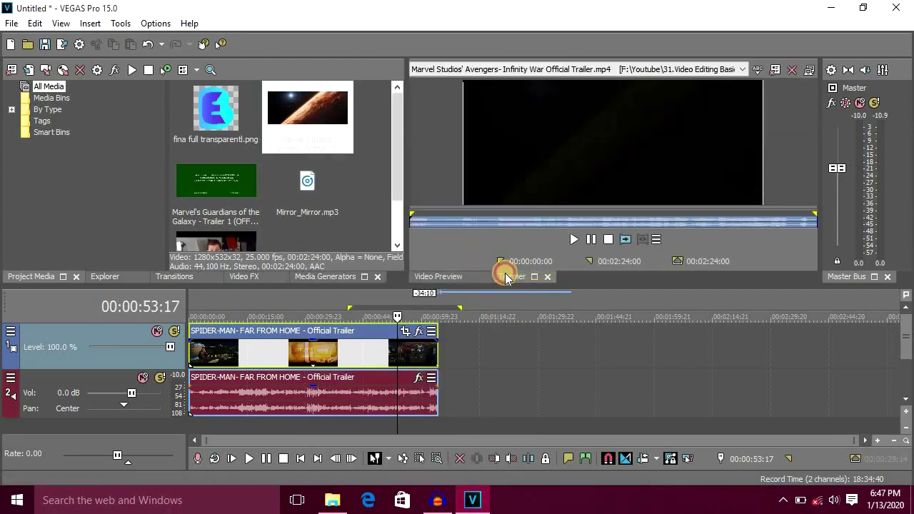
pyautogui.click(434, 274)
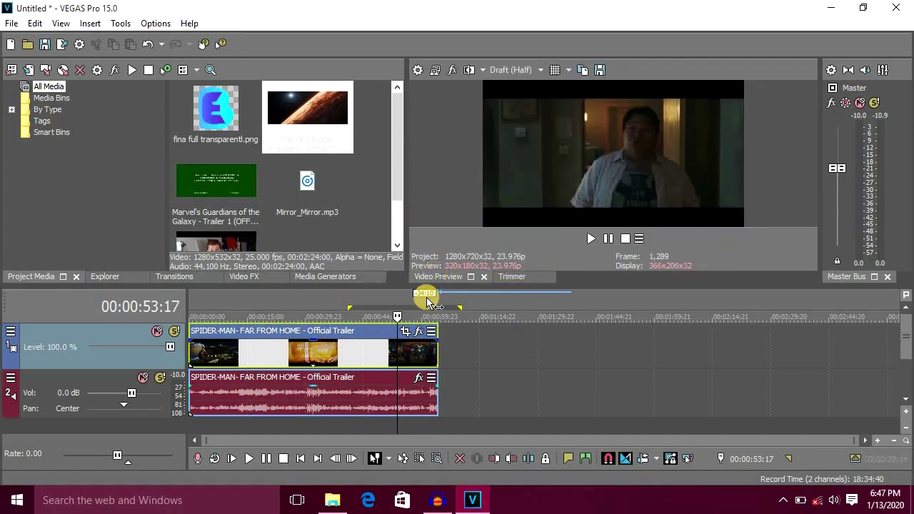
pyautogui.click(506, 276)
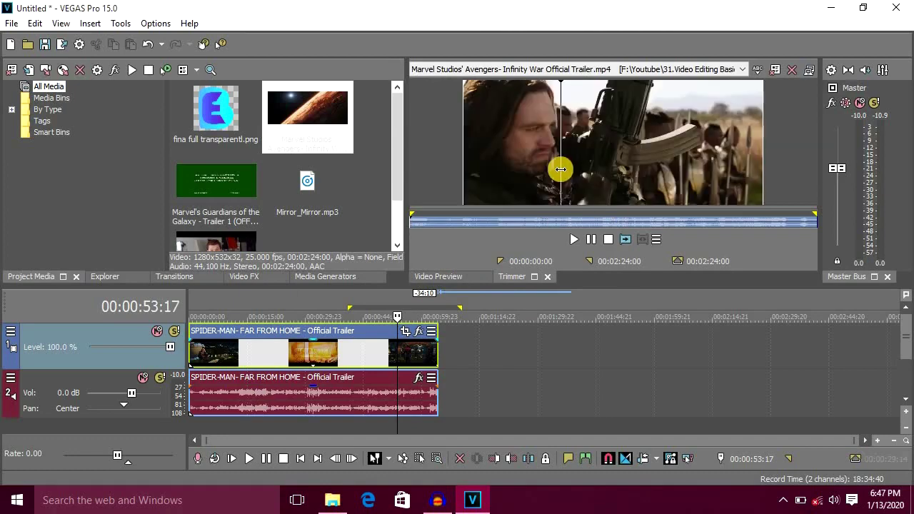
# - Mark the section from 00:00:31:00 to 00:00:50:04 of the Infinity War trailer in the Trimmer
pyautogui.click(441, 223)
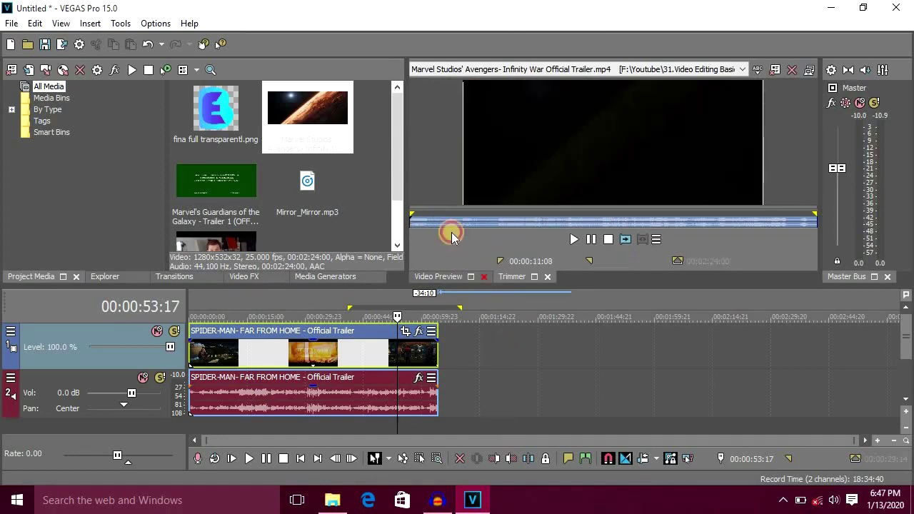
pyautogui.click(444, 222)
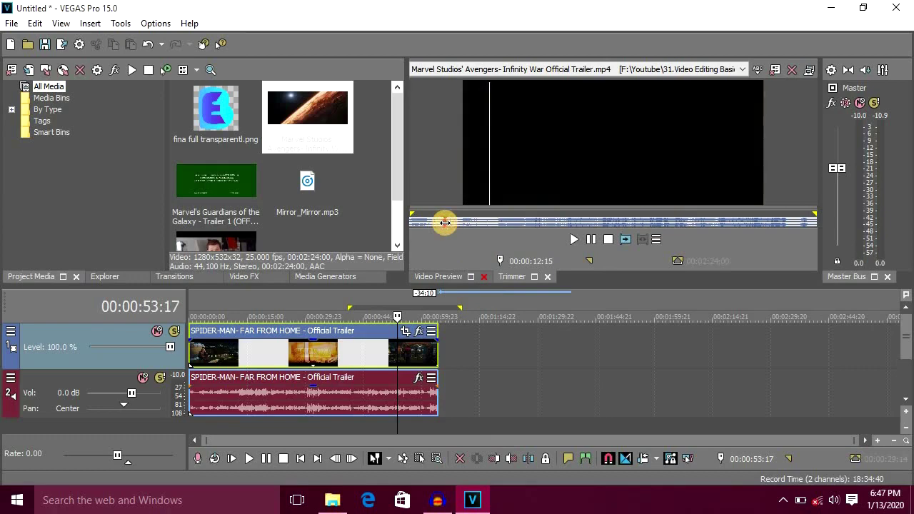
pyautogui.moveTo(444, 222); pyautogui.dragTo(494, 220)
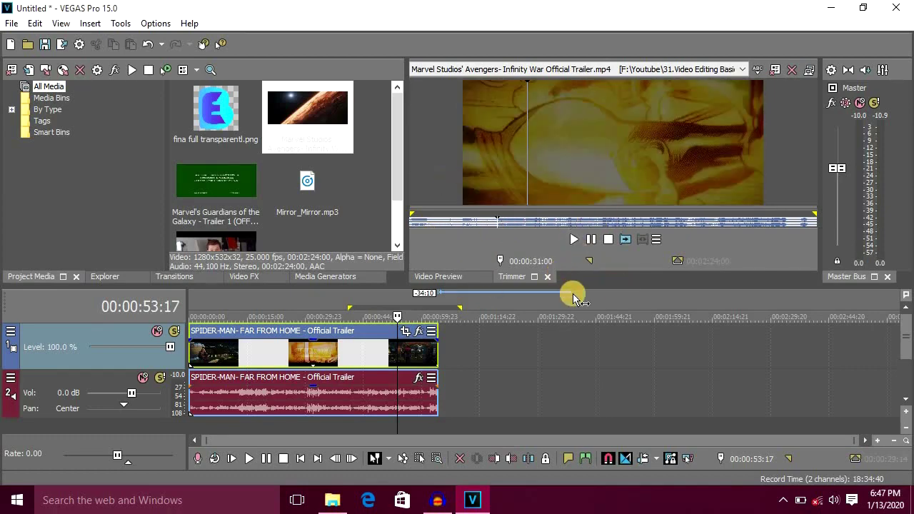
pyautogui.press('i')
pyautogui.click(507, 222)
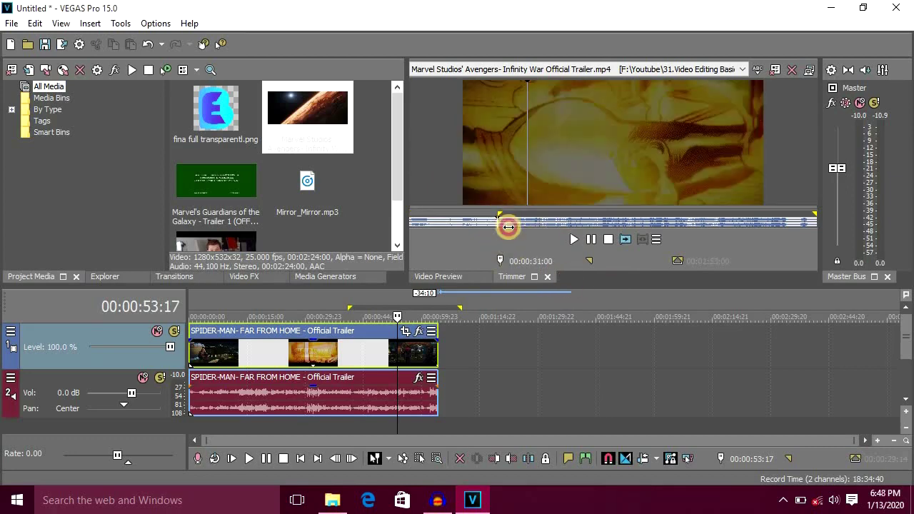
pyautogui.moveTo(516, 223); pyautogui.dragTo(550, 227)
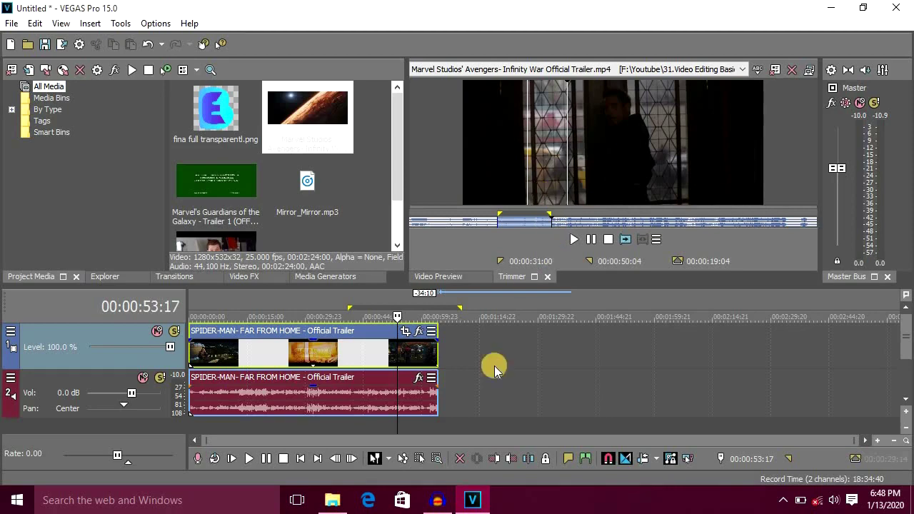
# - Add the marked Infinity War section to the timeline at 00:01:04:04, directly after the SPIDER-MAN clip, and play it briefly
pyautogui.click(436, 350)
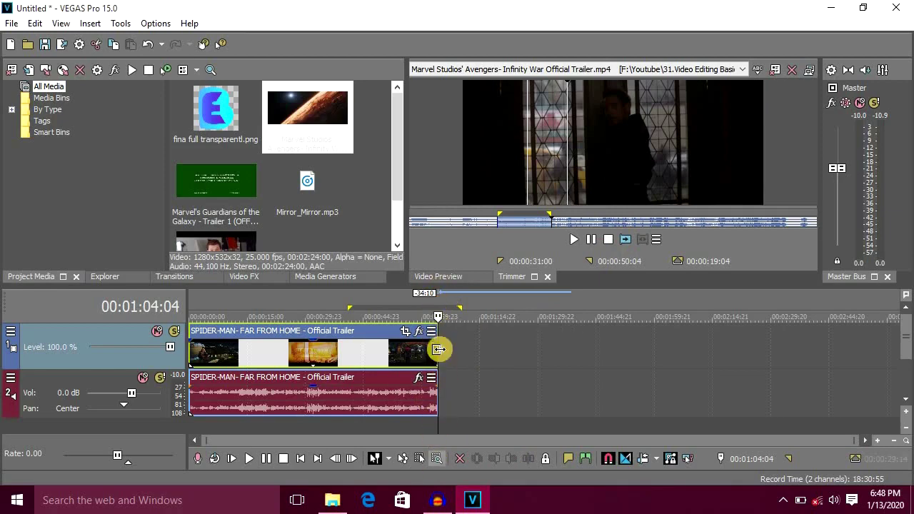
pyautogui.click(627, 239)
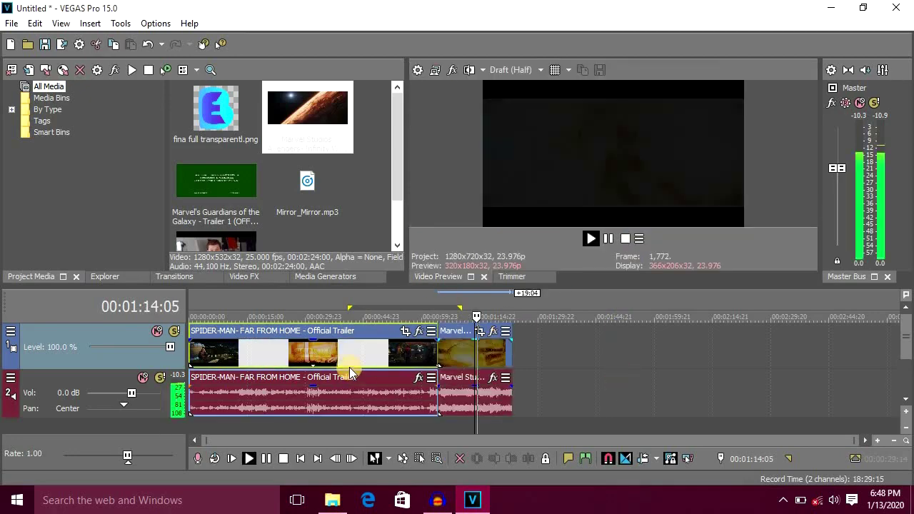
pyautogui.press('space')
pyautogui.click(346, 358)
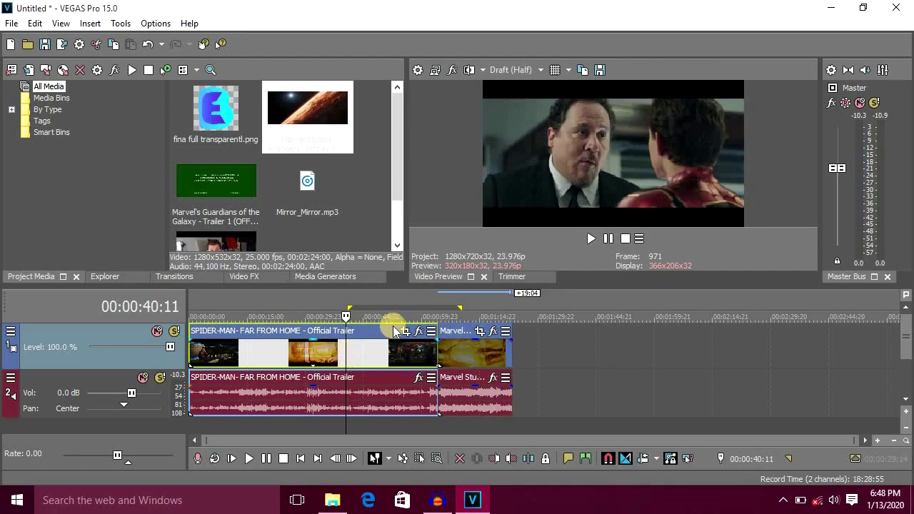
# - Open the Marvel's Guardians of the Galaxy - Trailer 1 from the project media in the Trimmer
pyautogui.click(458, 336)
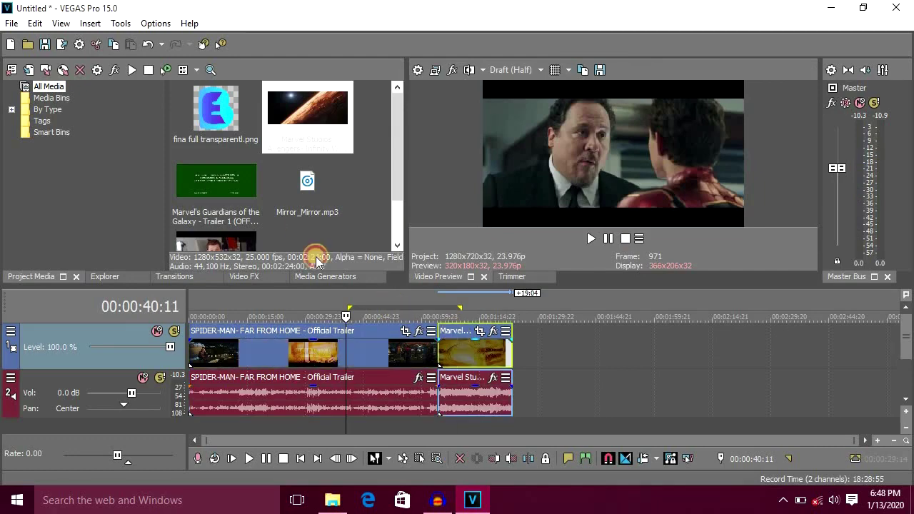
pyautogui.click(207, 191)
pyautogui.scroll(-1, 207, 191)
pyautogui.rightClick(201, 154)
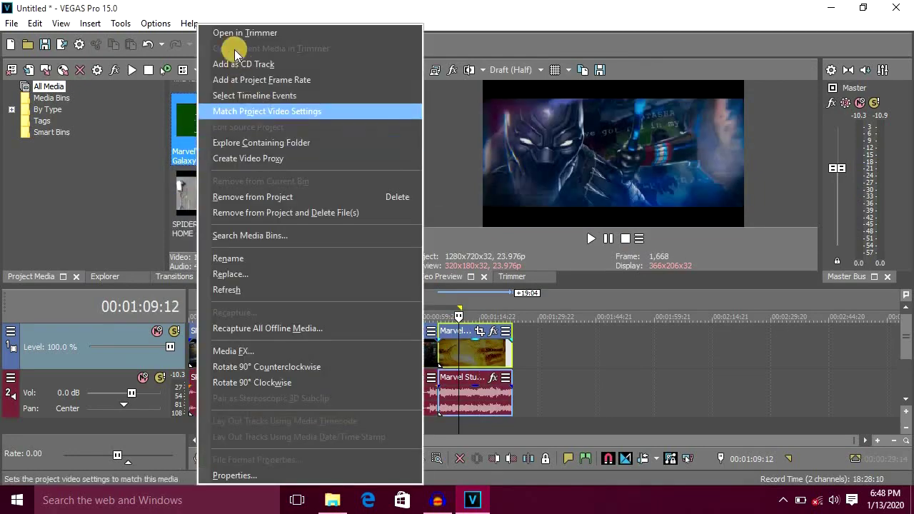
pyautogui.click(229, 39)
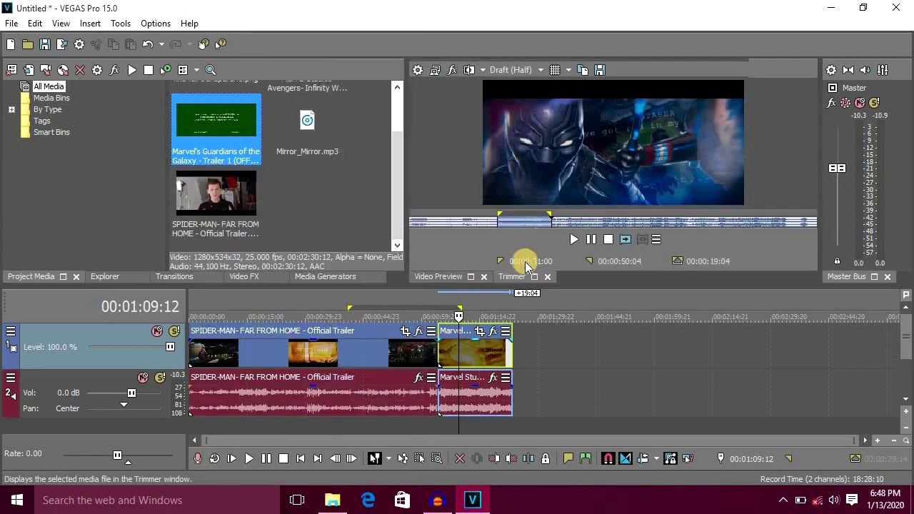
# - Mark 00:00:39:06 to 00:00:47:23 of the Guardians of the Galaxy trailer and add it to the timeline at 00:01:23:08
pyautogui.click(524, 223)
pyautogui.click(523, 223)
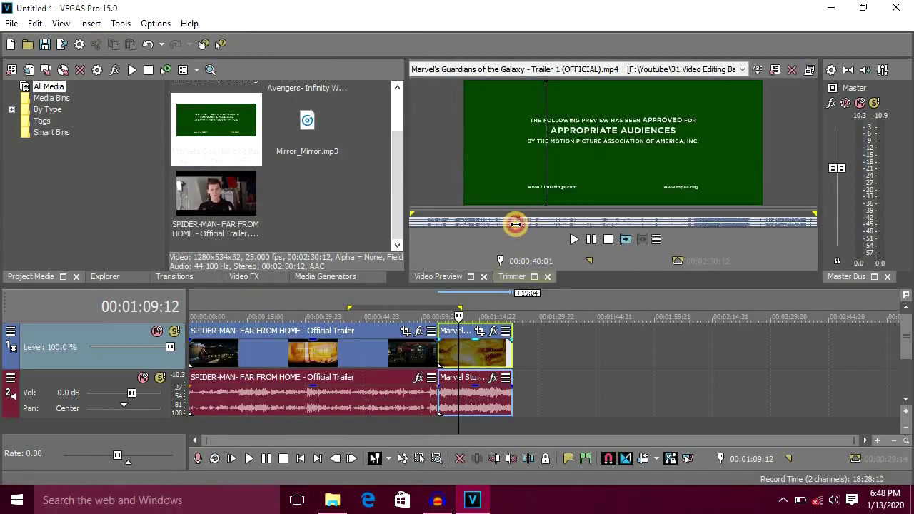
pyautogui.click(515, 225)
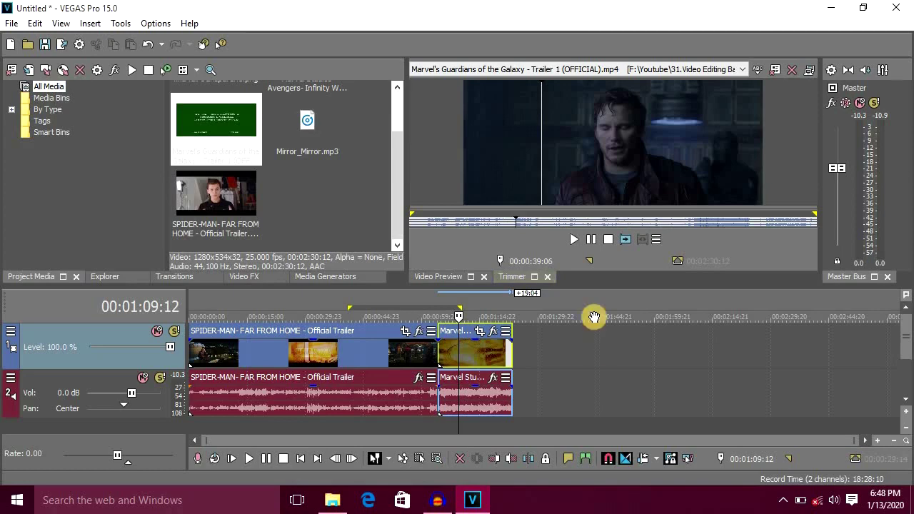
pyautogui.click(539, 222)
pyautogui.press('o')
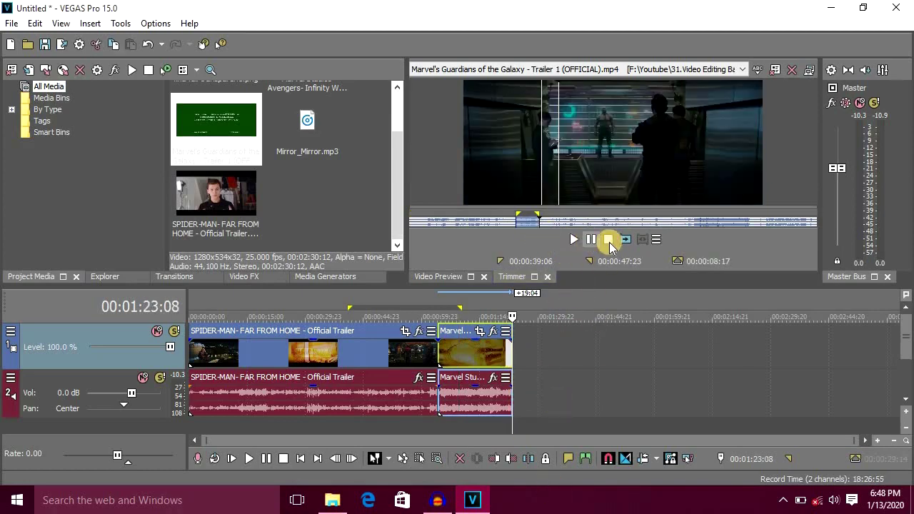
pyautogui.click(623, 241)
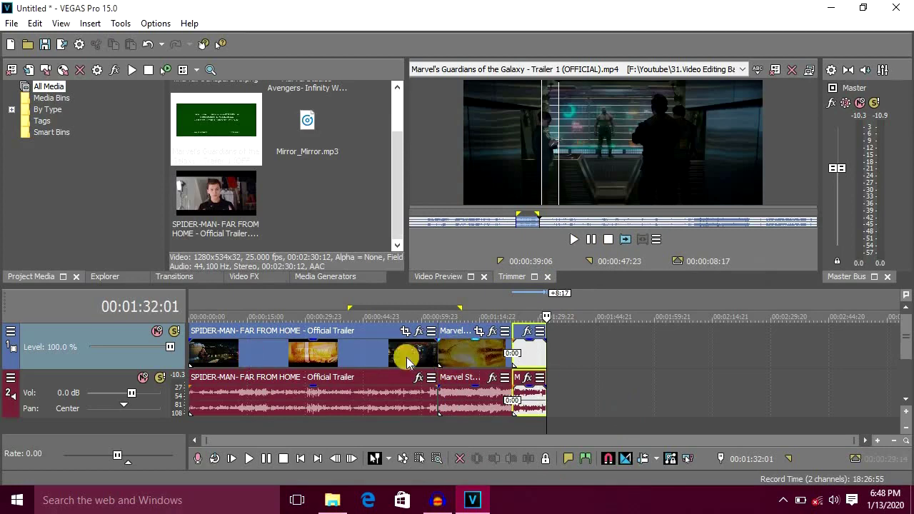
# - Preview the transition into the Guardians clip by scrubbing from 00:01:21:07 to 00:01:26:15 and playing briefly
pyautogui.click(440, 352)
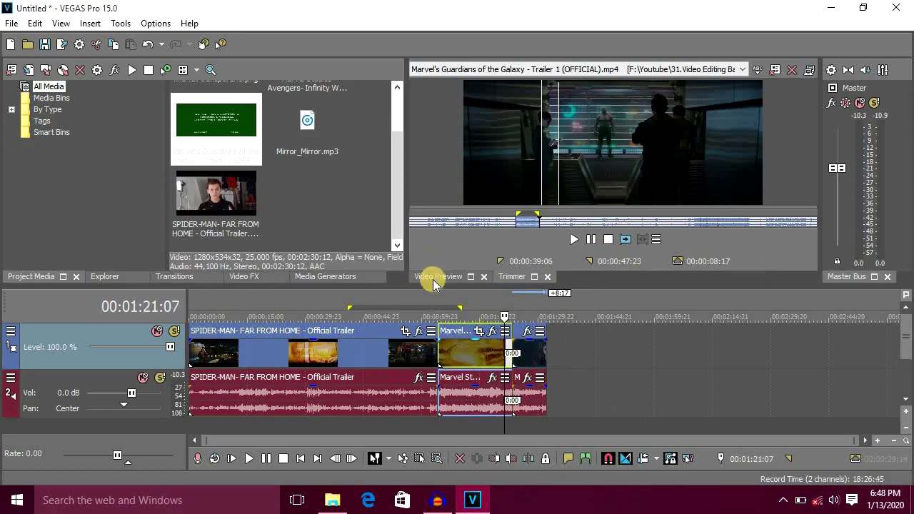
pyautogui.click(432, 279)
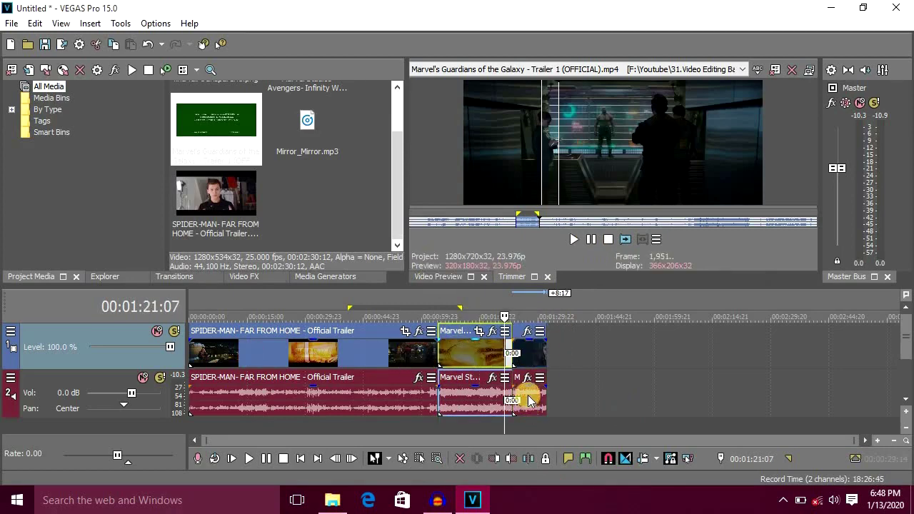
pyautogui.moveTo(504, 362); pyautogui.dragTo(524, 362)
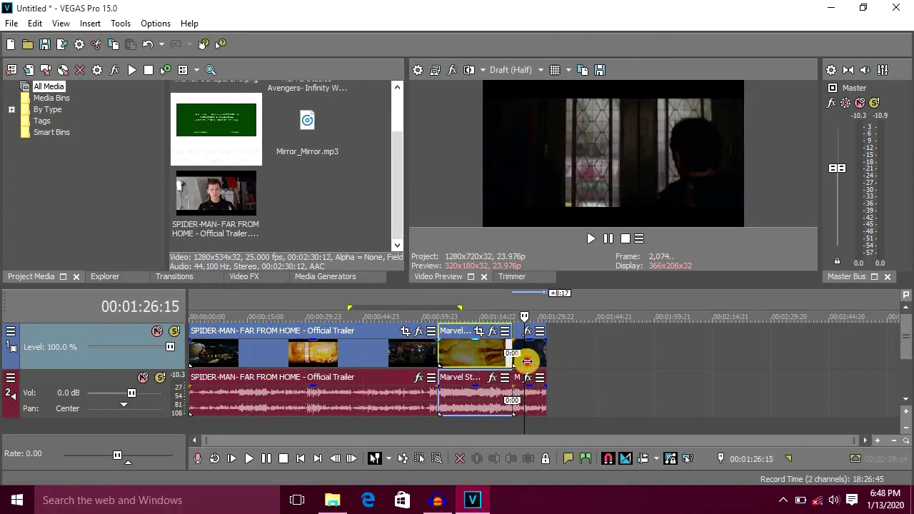
pyautogui.press('space')
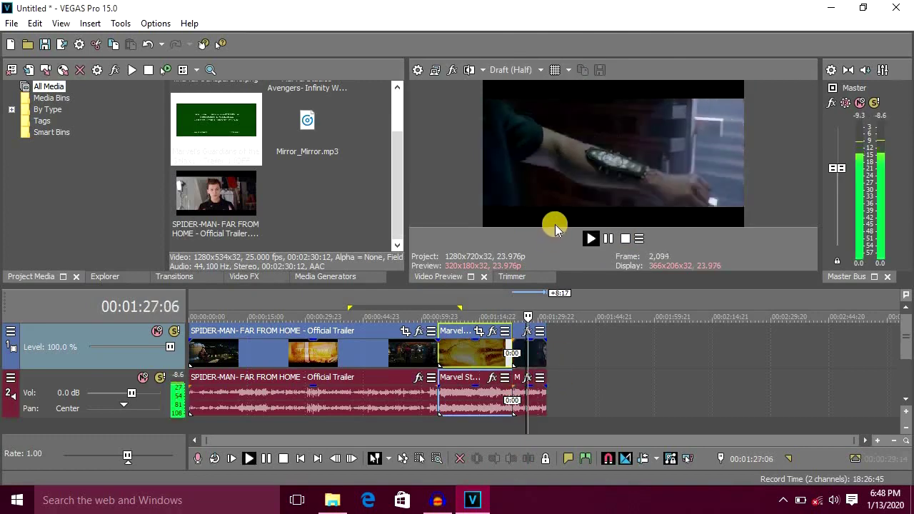
pyautogui.press('space')
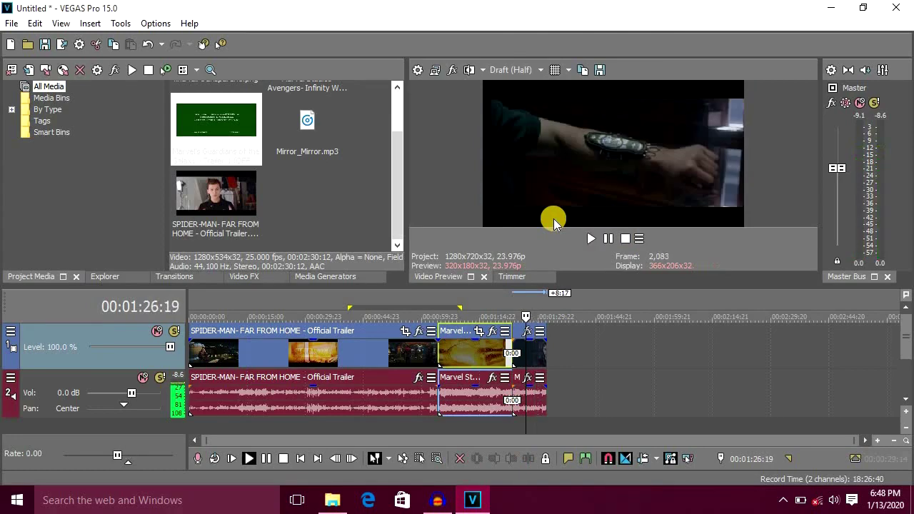
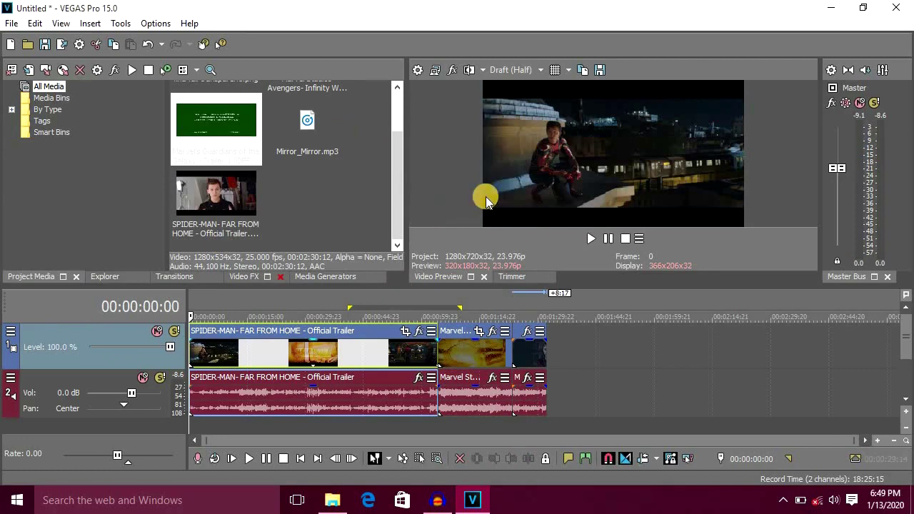
# - Insert a new video track above the trailer track and increase its height
pyautogui.rightClick(56, 342)
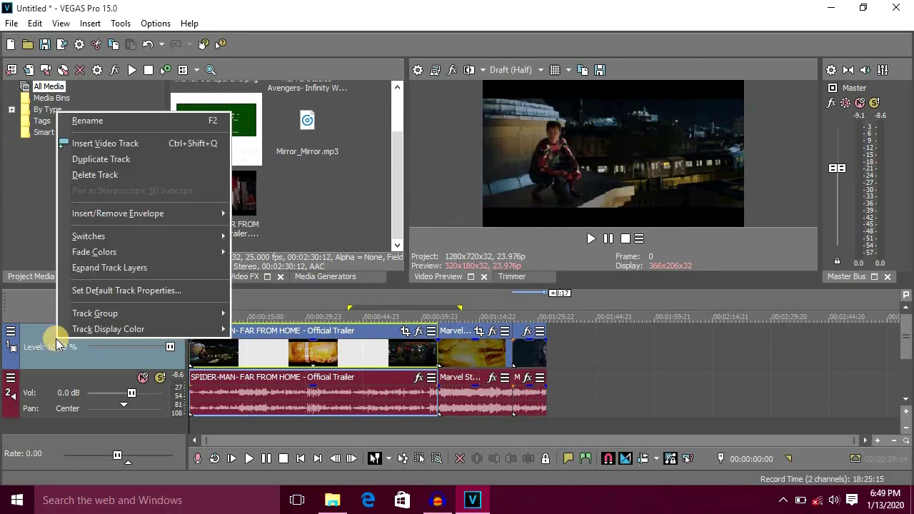
pyautogui.click(46, 141)
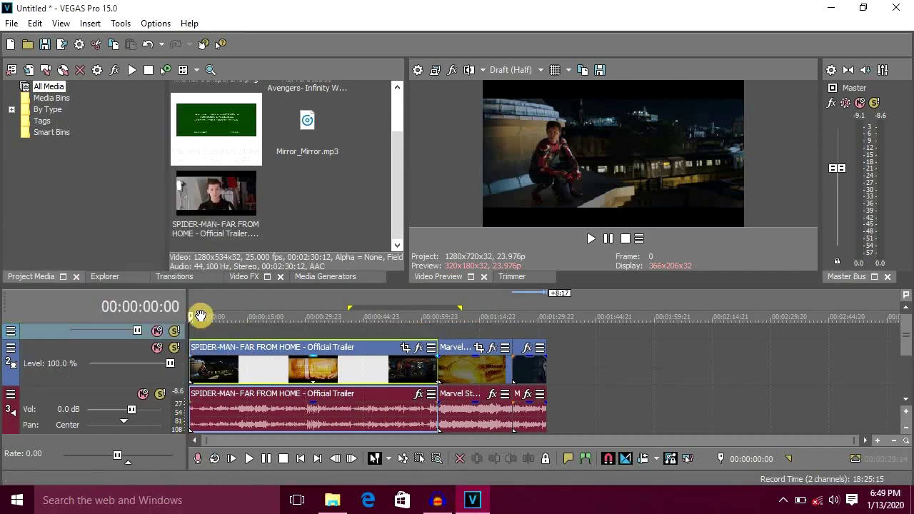
pyautogui.moveTo(65, 344); pyautogui.dragTo(64, 368)
# - Place the fina full transparent.png logo at the start of the new top video track
pyautogui.scroll(1, 325, 175)
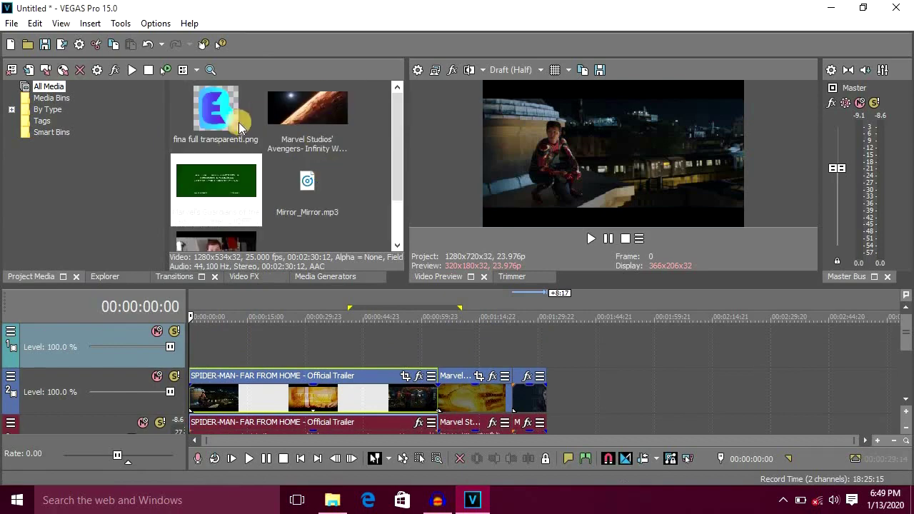
pyautogui.click(230, 132)
pyautogui.moveTo(204, 111); pyautogui.dragTo(203, 341)
pyautogui.moveTo(260, 460); pyautogui.dragTo(261, 462)
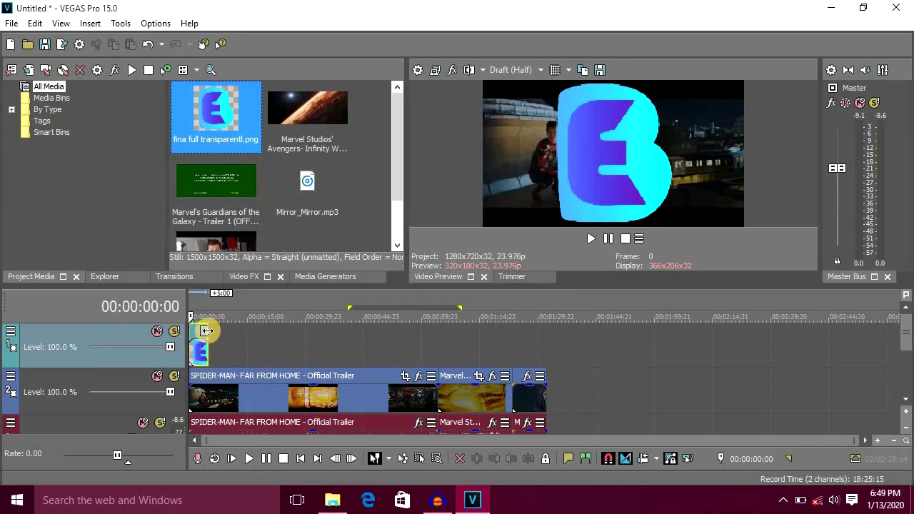
# - Extend the logo event on the top track to 59:04 so it ends with the Spider-Man clip
pyautogui.moveTo(206, 331); pyautogui.dragTo(257, 366)
pyautogui.click(365, 351)
pyautogui.moveTo(197, 372); pyautogui.dragTo(182, 373)
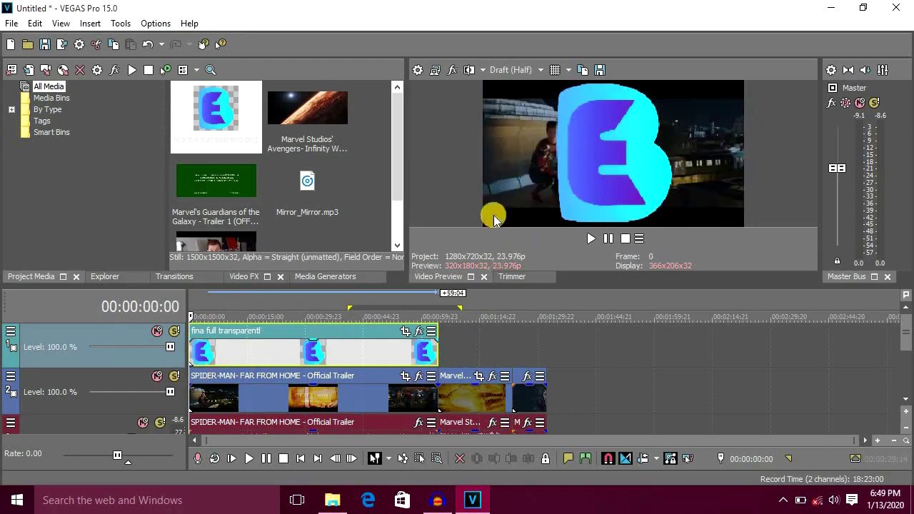
# - Open Event Pan/Crop for the logo and match its frame to the output aspect
pyautogui.click(406, 331)
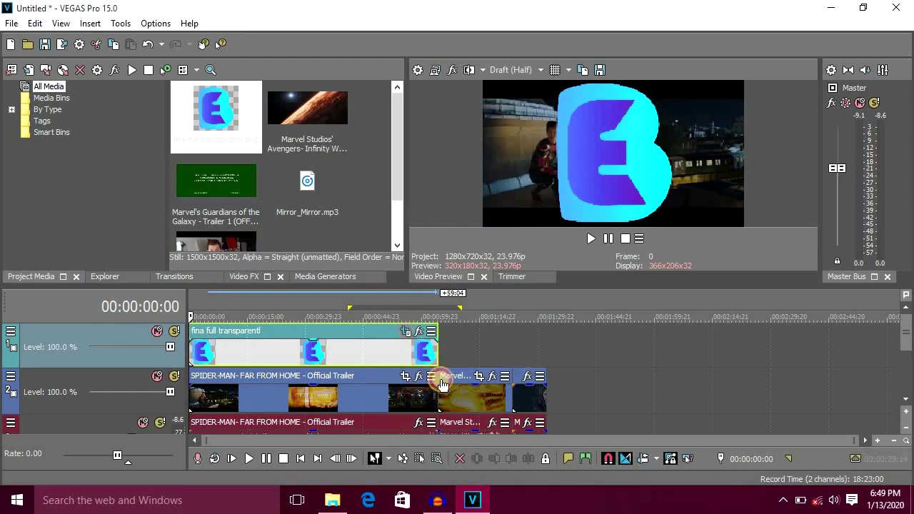
pyautogui.moveTo(351, 221); pyautogui.dragTo(286, 112)
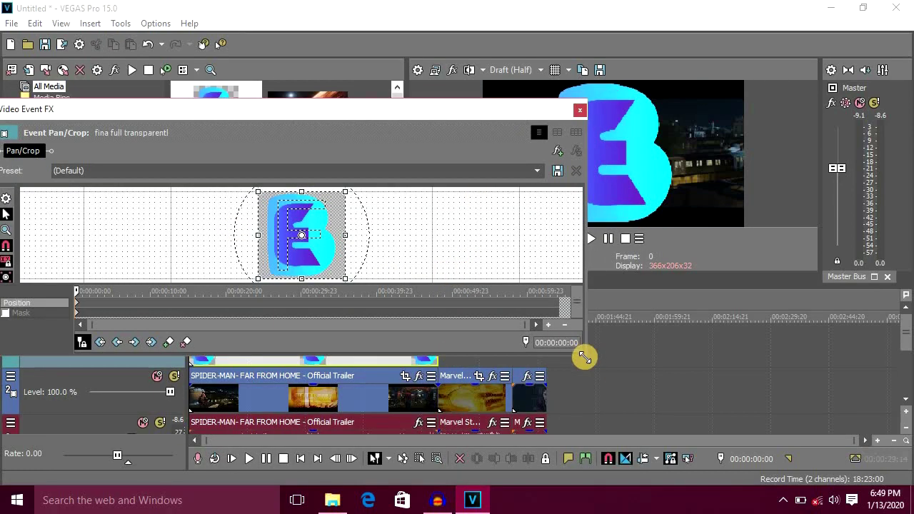
pyautogui.moveTo(583, 357); pyautogui.dragTo(635, 438)
pyautogui.moveTo(322, 125); pyautogui.dragTo(529, 161)
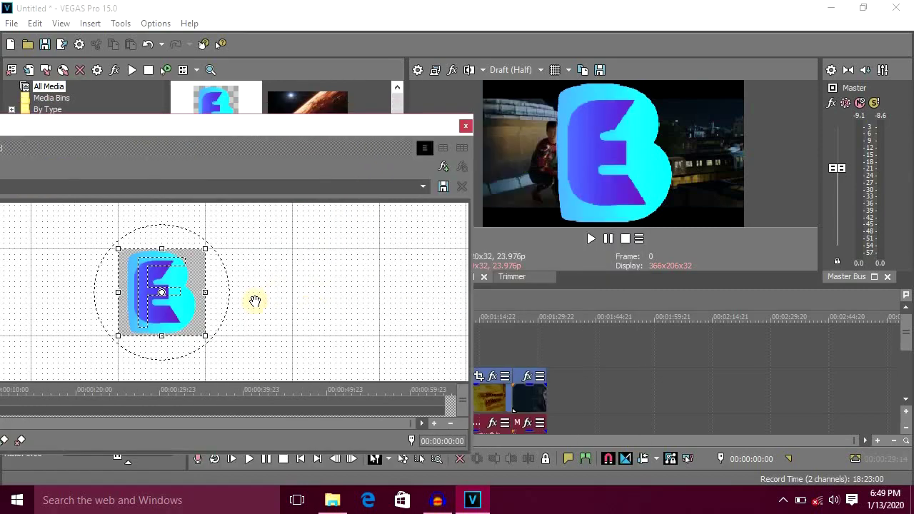
pyautogui.rightClick(190, 286)
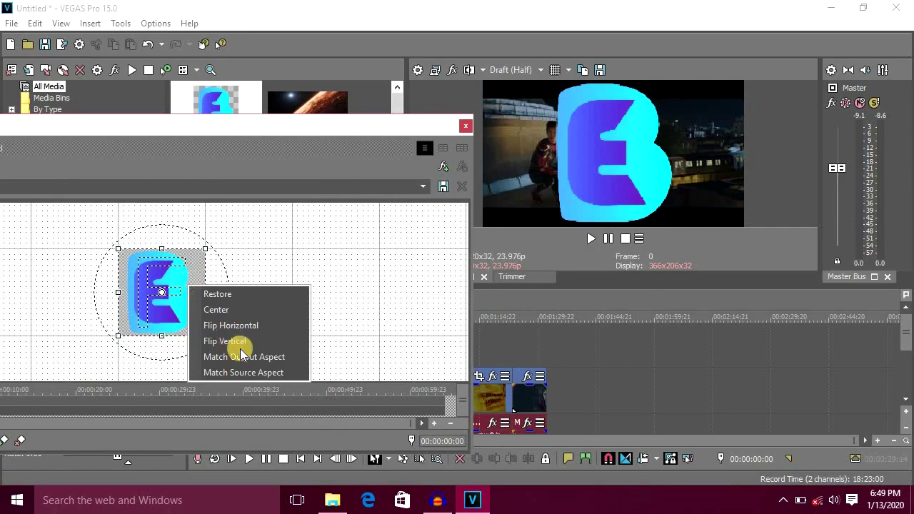
pyautogui.click(242, 357)
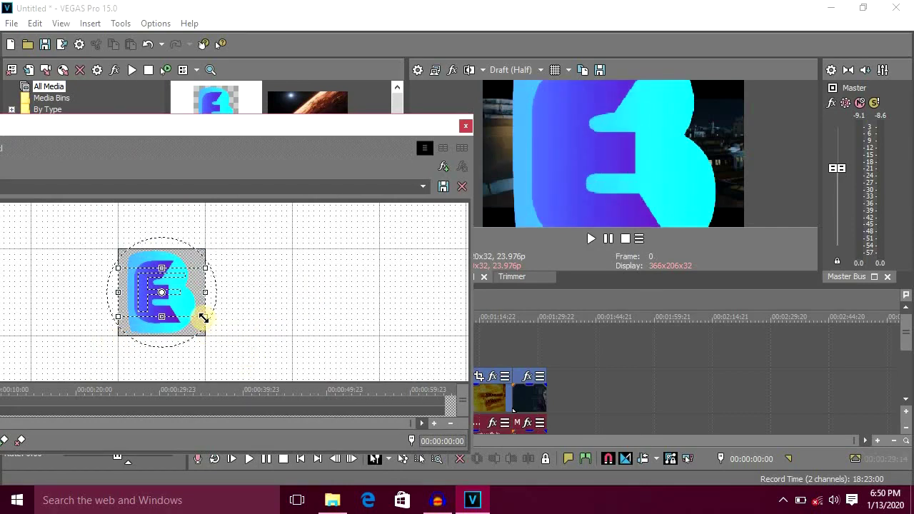
# - Enlarge and shift the crop frame so the logo sits small in the lower-left corner of the video, and close Event Pan/Crop
pyautogui.moveTo(221, 340); pyautogui.dragTo(251, 365)
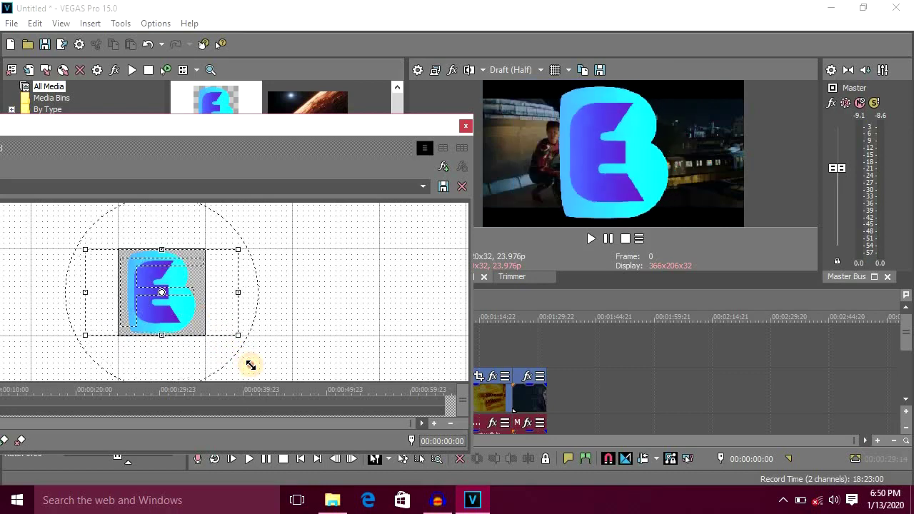
pyautogui.scroll(-2, 179, 261)
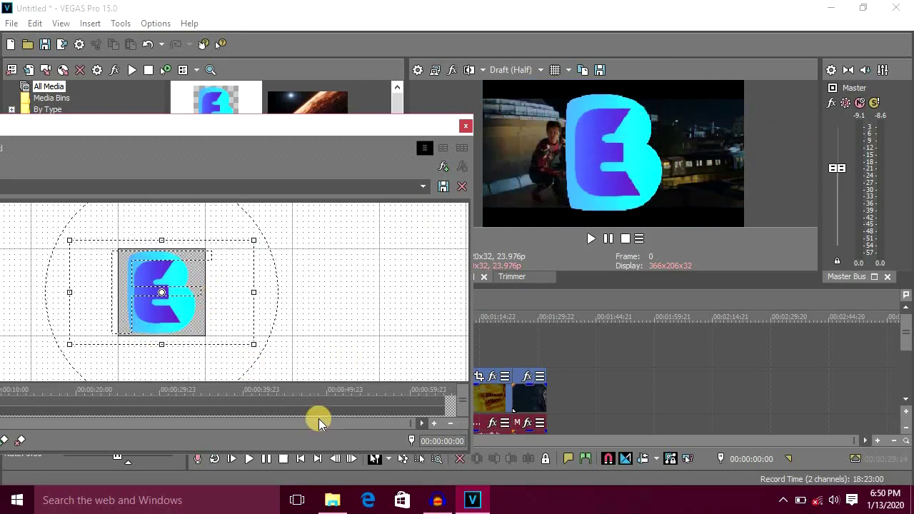
pyautogui.moveTo(251, 351); pyautogui.dragTo(364, 439)
pyautogui.moveTo(229, 294); pyautogui.dragTo(273, 263)
pyautogui.scroll(-4, 312, 302)
pyautogui.moveTo(312, 315); pyautogui.dragTo(382, 362)
pyautogui.moveTo(253, 293); pyautogui.dragTo(265, 276)
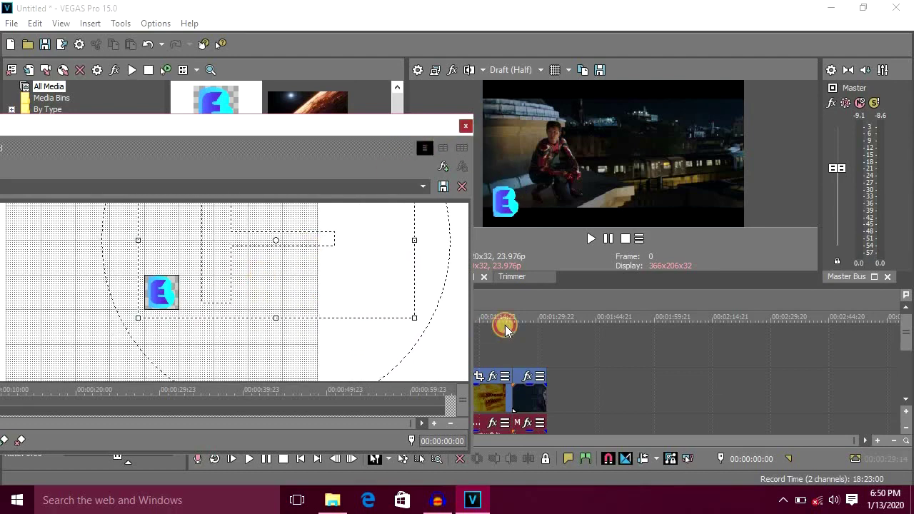
pyautogui.click(464, 127)
# - Preview the logo overlay from the start of the Spider-Man clip and check it around 00:00:30:13
pyautogui.press('space')
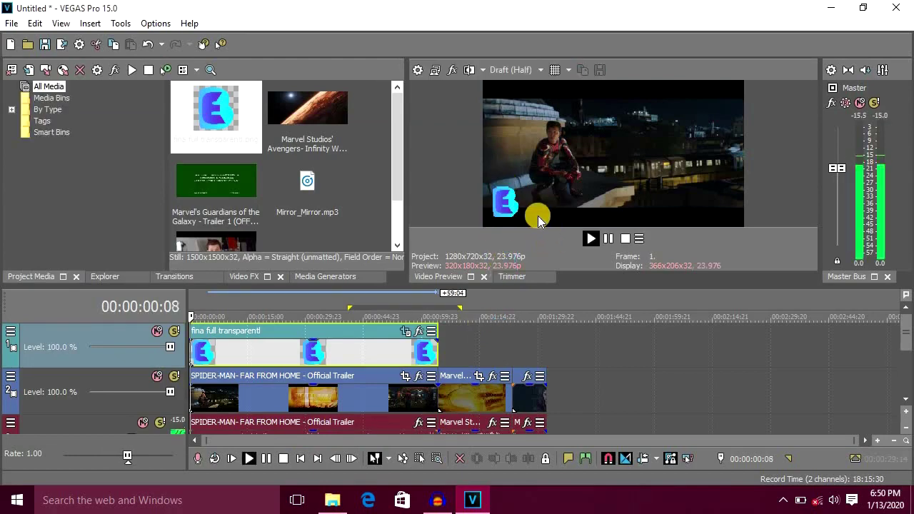
pyautogui.click(282, 352)
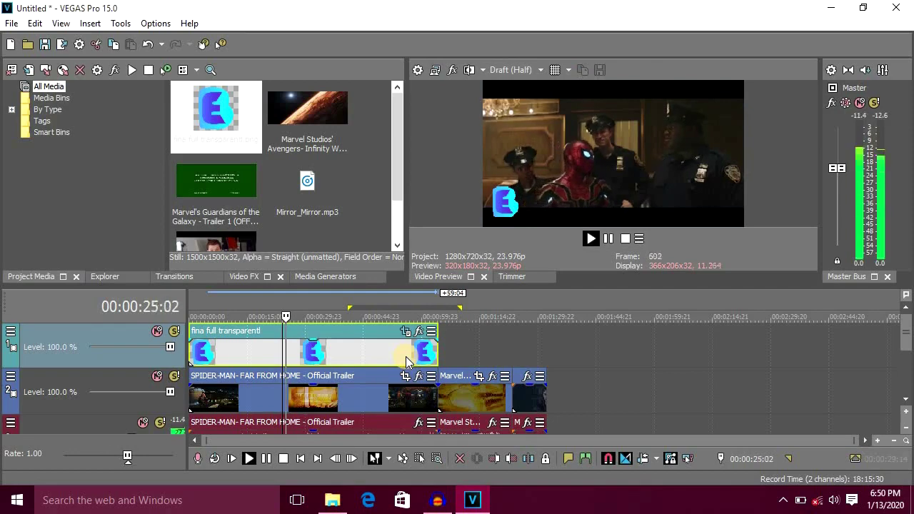
pyautogui.press('space')
pyautogui.click(307, 345)
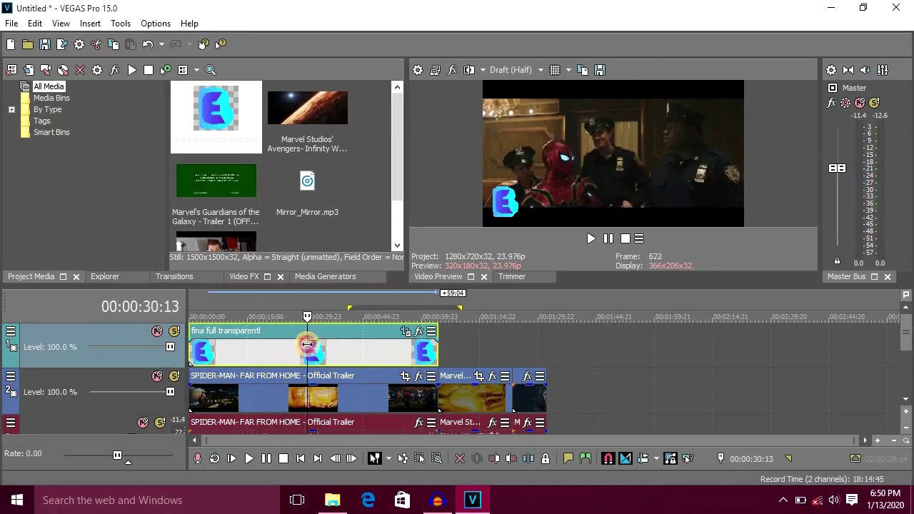
pyautogui.click(591, 238)
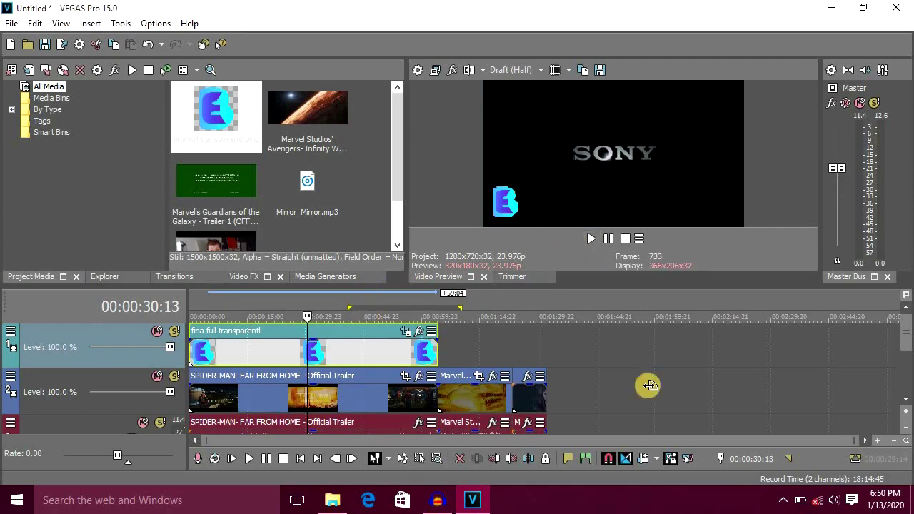
# - Select the Infinity War and Guardians clips together and move them 41:15 forward, leaving a gap after the Spider-Man clip
pyautogui.scroll(1, 645, 386)
pyautogui.click(906, 353)
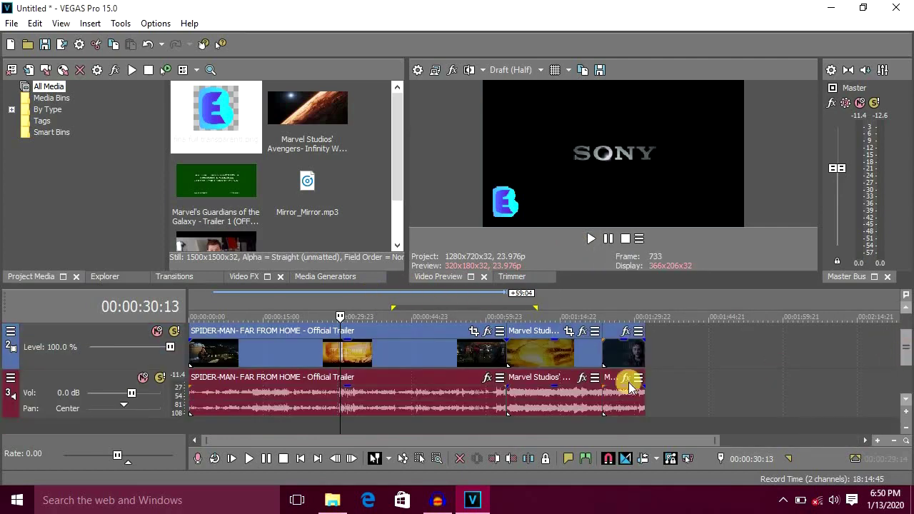
pyautogui.click(394, 376)
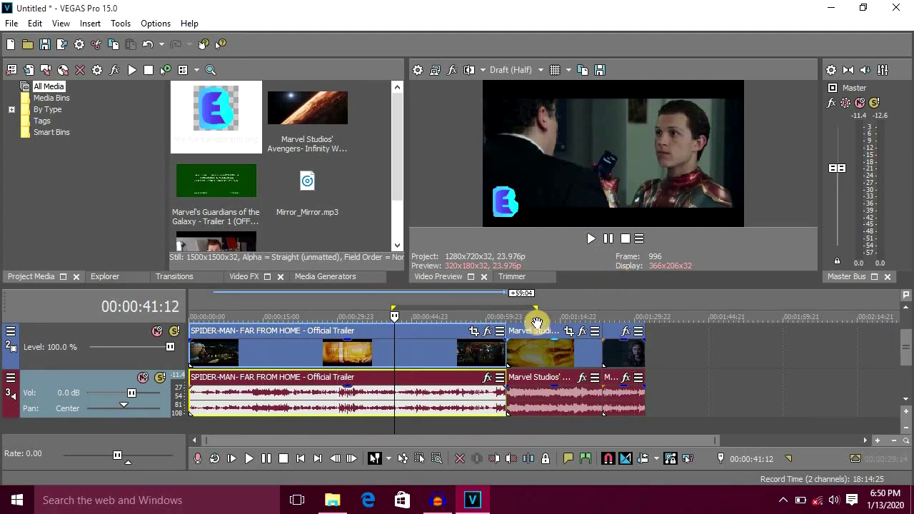
pyautogui.click(600, 342)
pyautogui.keyDown('ctrl'); pyautogui.click(613, 337); pyautogui.keyUp('ctrl')
pyautogui.click(828, 363)
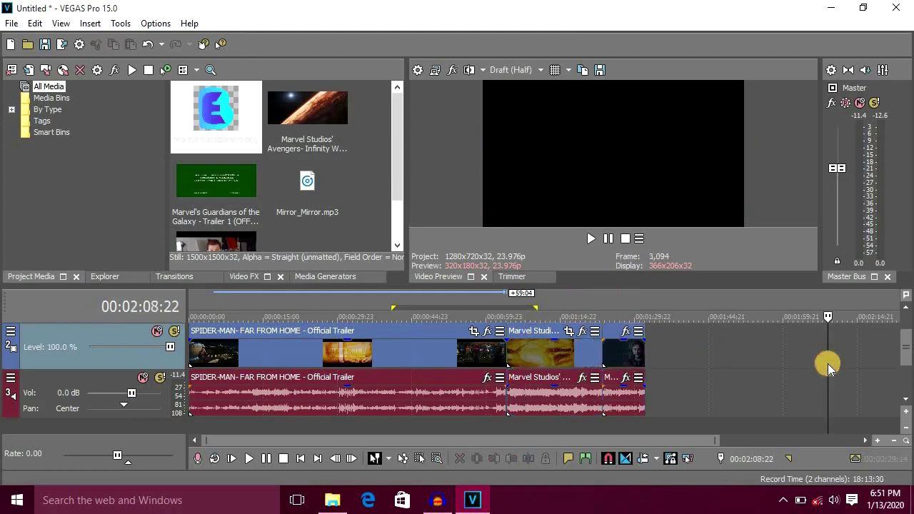
pyautogui.click(537, 332)
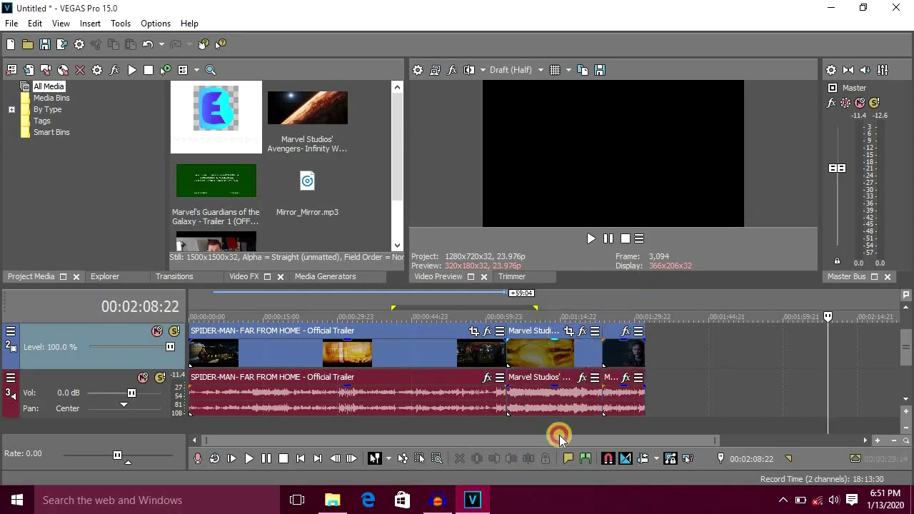
pyautogui.keyDown('ctrl'); pyautogui.click(615, 334); pyautogui.keyUp('ctrl')
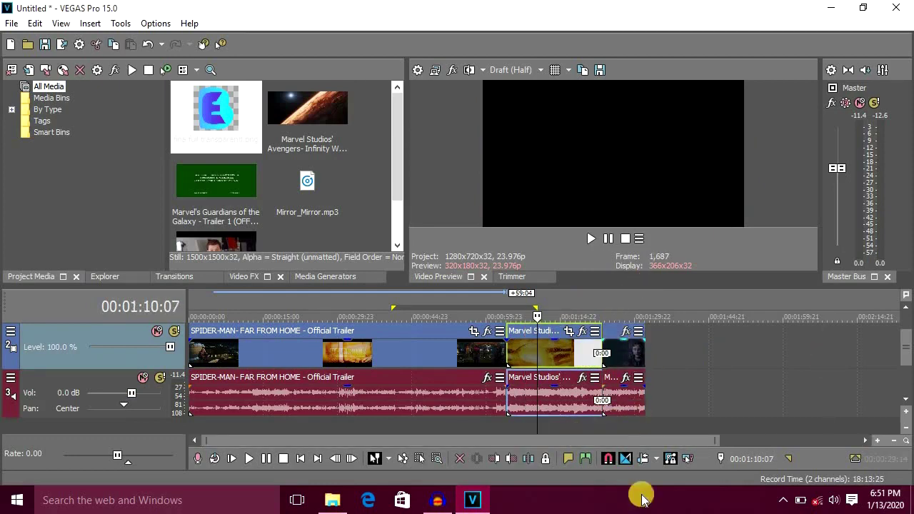
pyautogui.click(570, 328)
pyautogui.moveTo(570, 328); pyautogui.dragTo(724, 336)
pyautogui.click(559, 354)
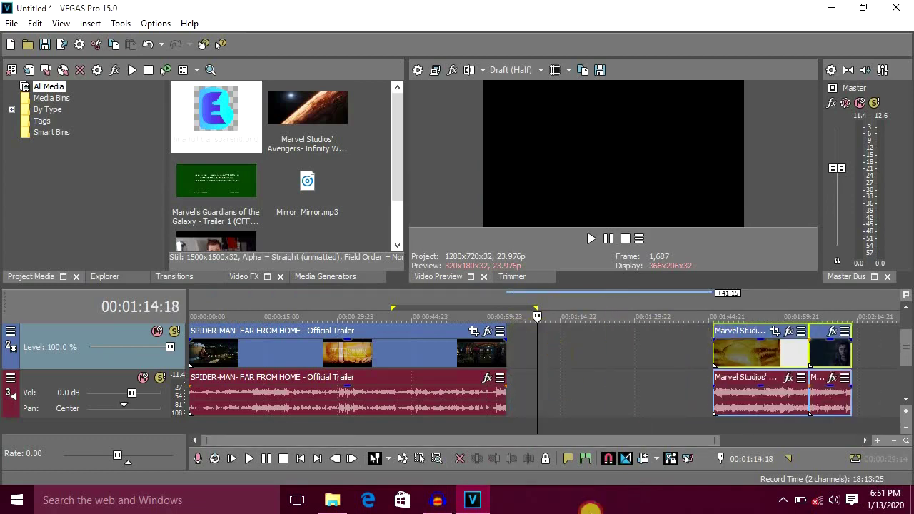
# - Ungroup the Spider-Man clip's video from its audio
pyautogui.click(460, 381)
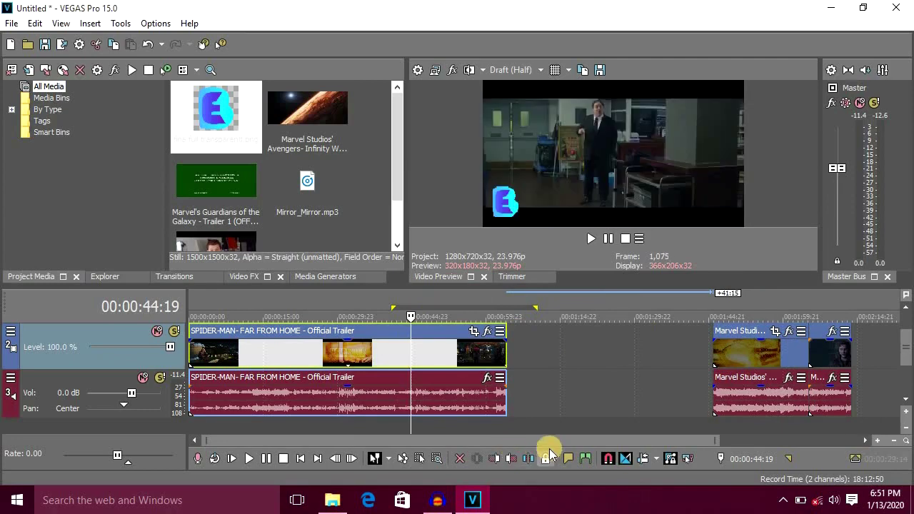
pyautogui.press('u')
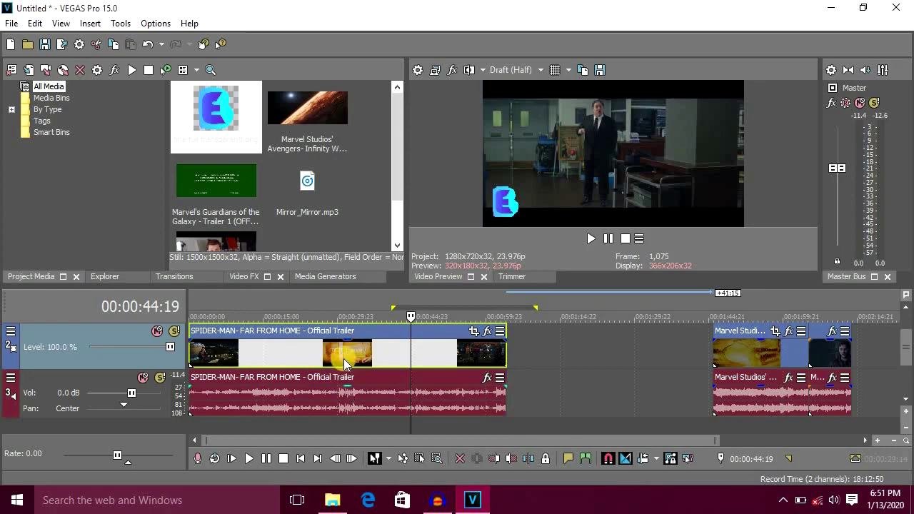
# - Move the ungrouped Spider-Man video forward 15:17 and its audio forward 7:15 separately, and undo both moves
pyautogui.moveTo(326, 330); pyautogui.dragTo(405, 330)
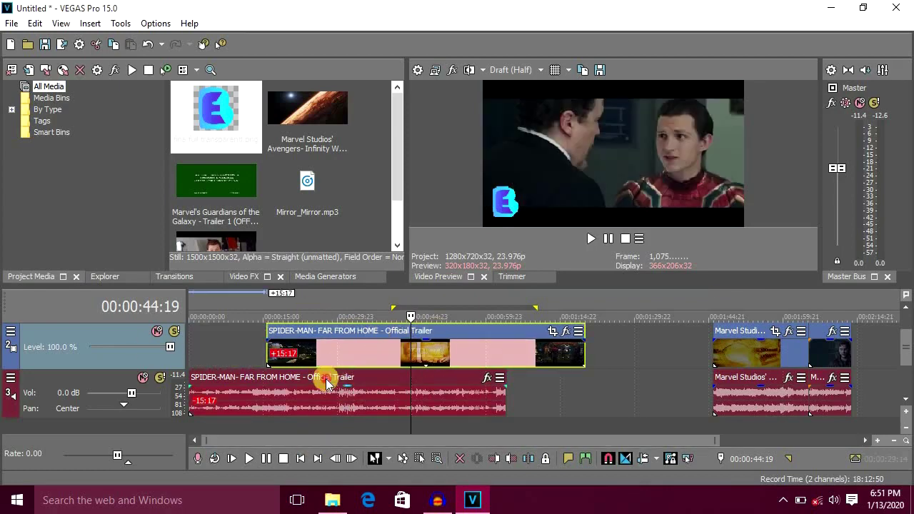
pyautogui.moveTo(326, 375); pyautogui.dragTo(363, 383)
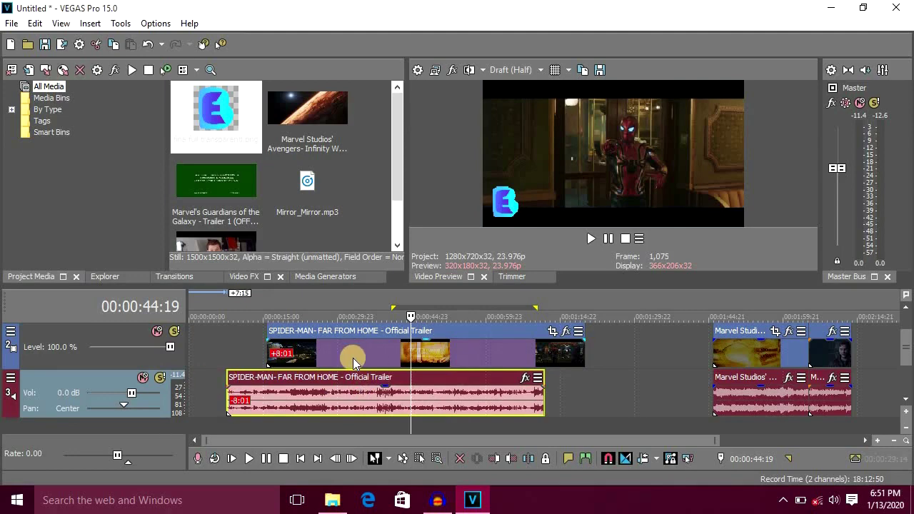
pyautogui.hotkey('ctrl', 'z')
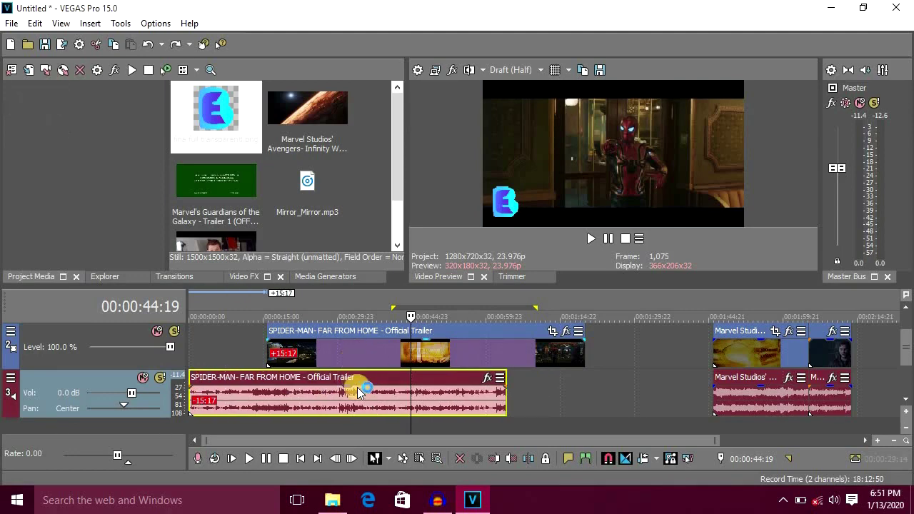
pyautogui.hotkey('ctrl', 'z')
# - Delete the Spider-Man clip's audio and briefly play the clip from 00:00:38:18 to check the sound
pyautogui.click(357, 378)
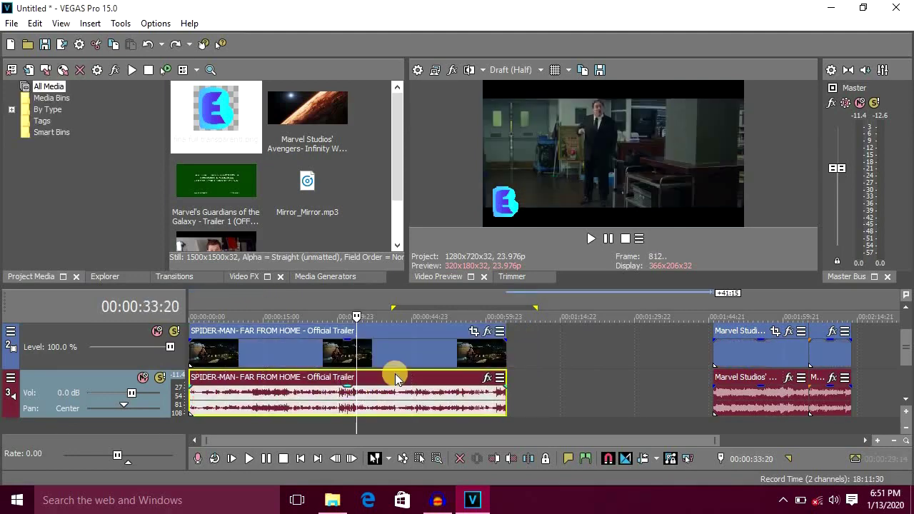
pyautogui.press('Delete')
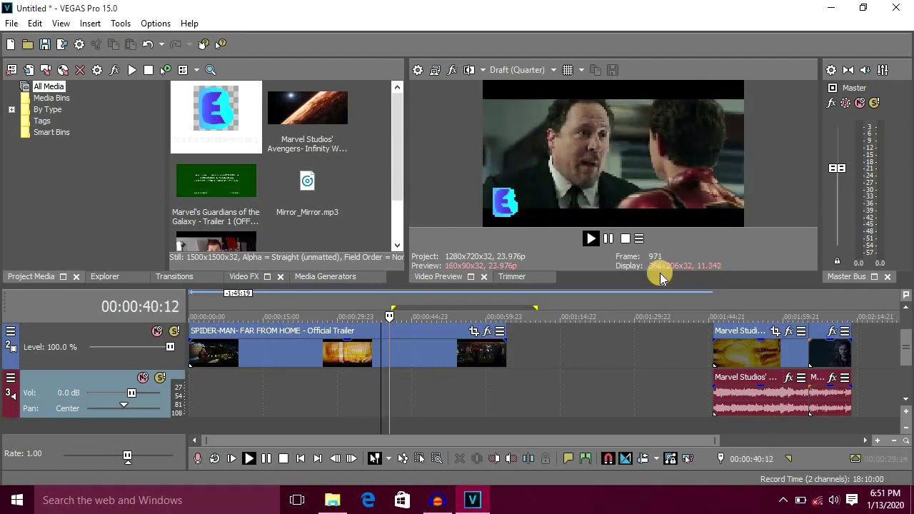
pyautogui.press('space')
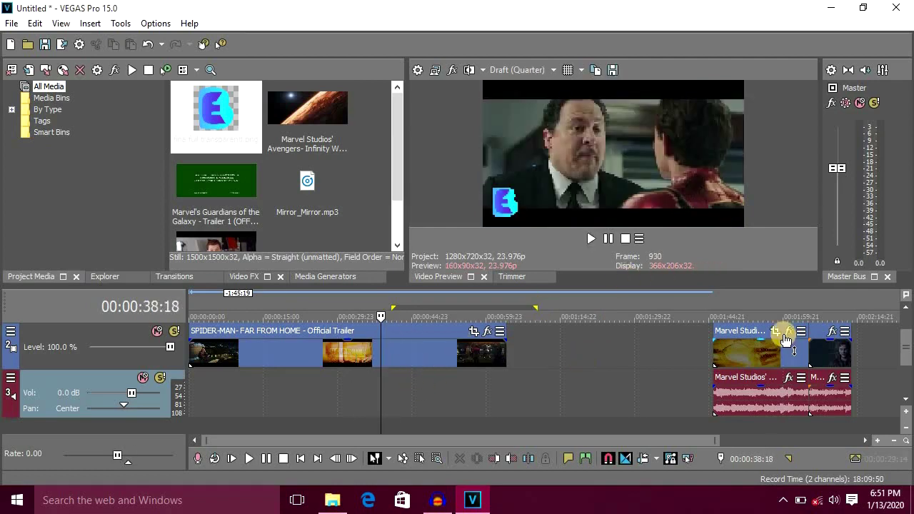
# - Move the Infinity War and Guardians clips back 41:15 so they directly follow the Spider-Man clip
pyautogui.click(751, 343)
pyautogui.moveTo(757, 346); pyautogui.dragTo(528, 343)
pyautogui.click(432, 388)
# - Insert a new audio track below the existing tracks and place Mirror_Mirror.mp3 at its start
pyautogui.click(268, 188)
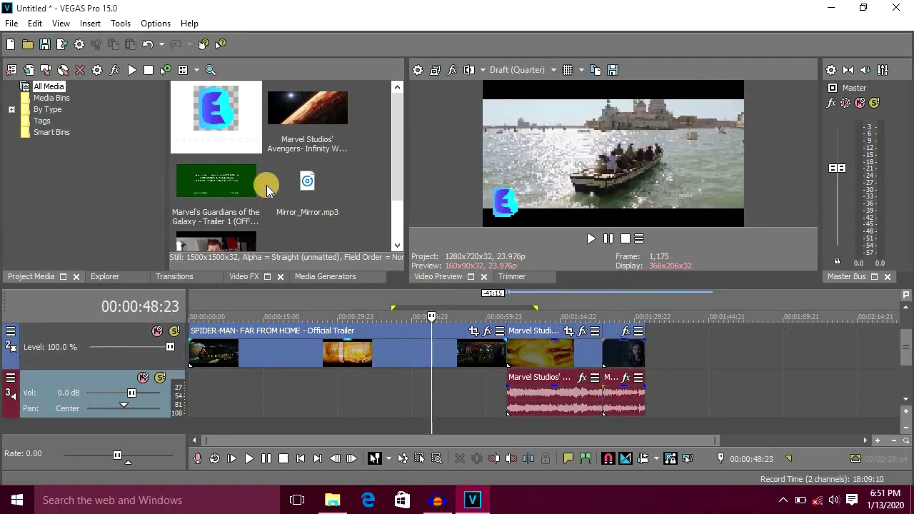
pyautogui.click(293, 197)
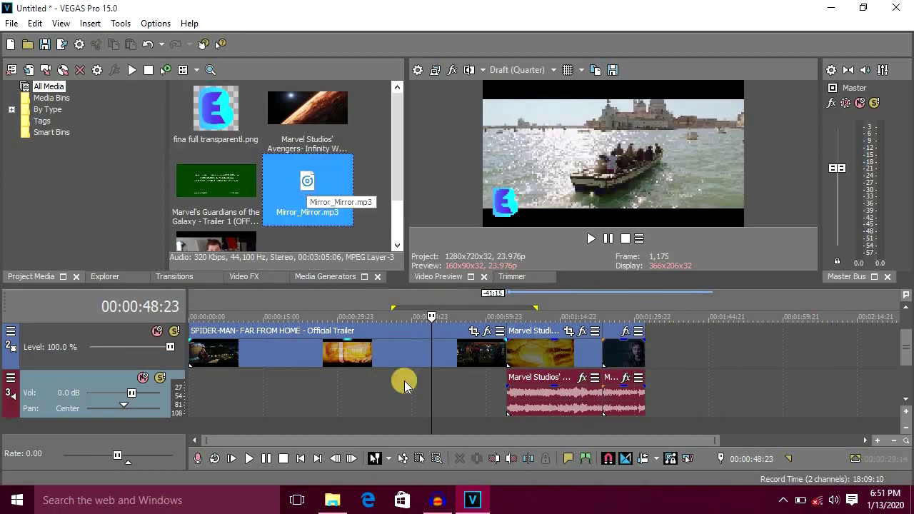
pyautogui.rightClick(143, 426)
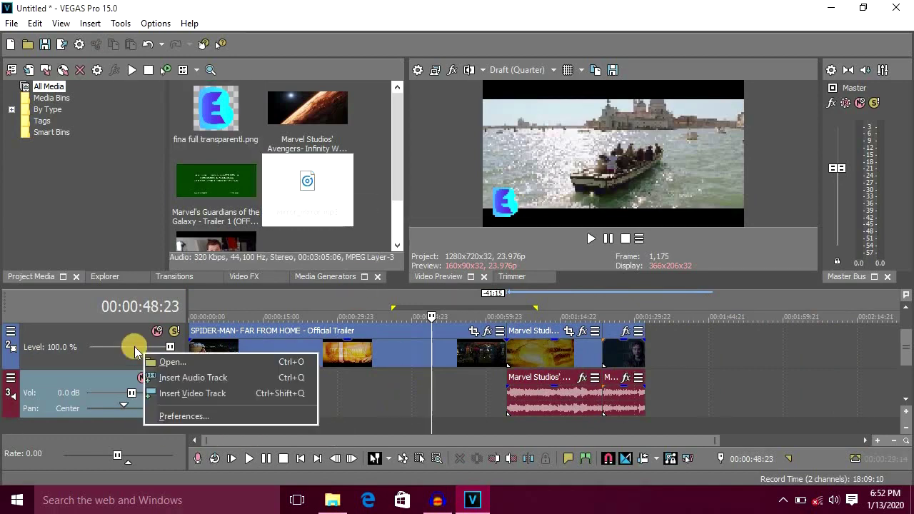
pyautogui.click(198, 376)
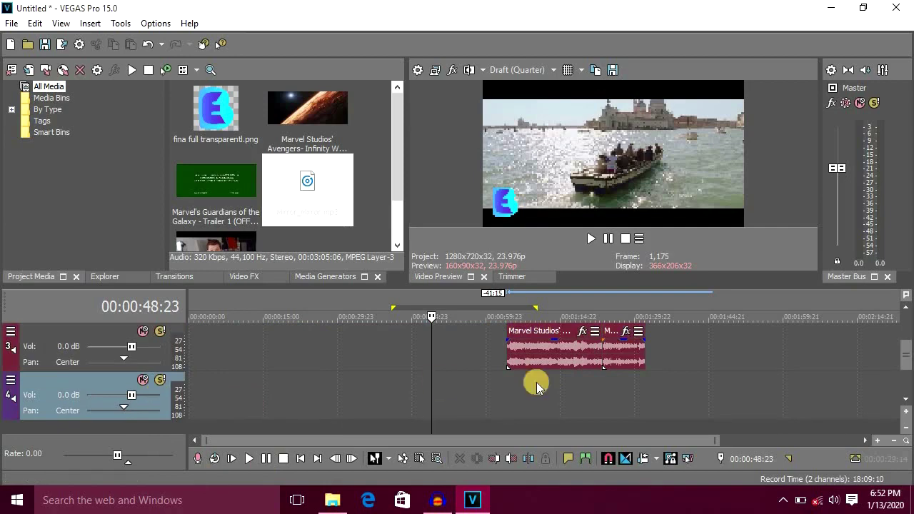
pyautogui.moveTo(303, 184); pyautogui.dragTo(202, 392)
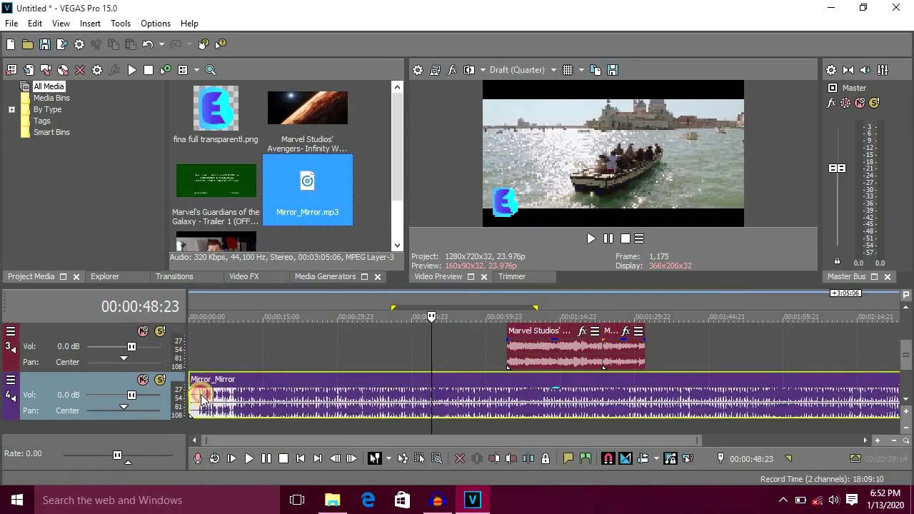
# - Preview the Mirror_Mirror music with the Spider-Man video near the start and from 00:00:22:08
pyautogui.click(203, 392)
pyautogui.press('space')
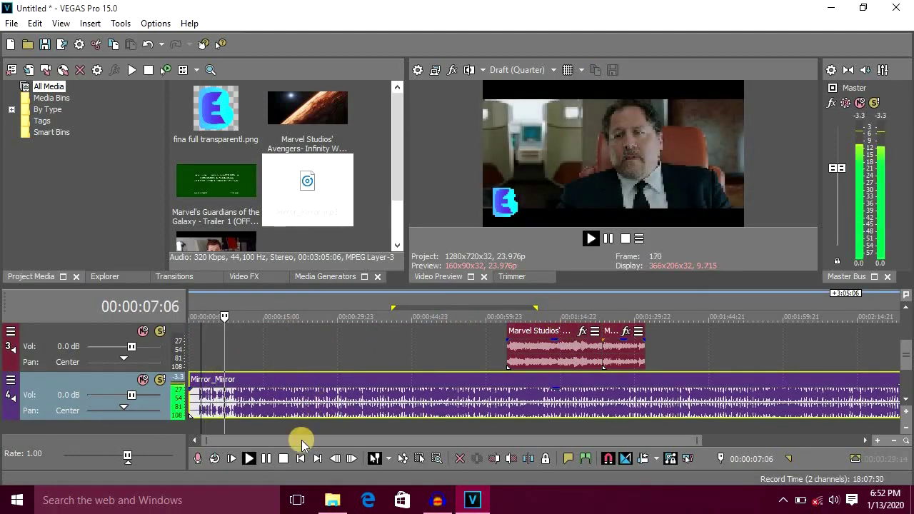
pyautogui.click(300, 404)
pyautogui.click(300, 405)
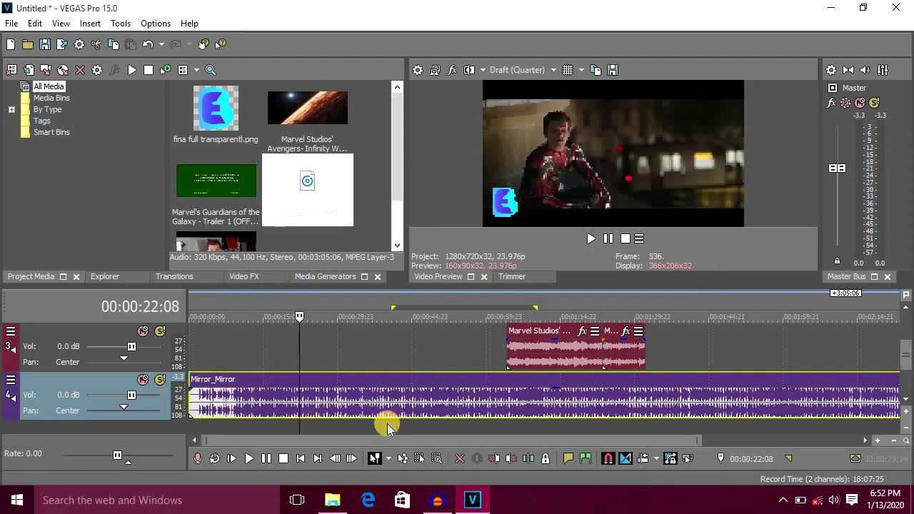
pyautogui.press('space')
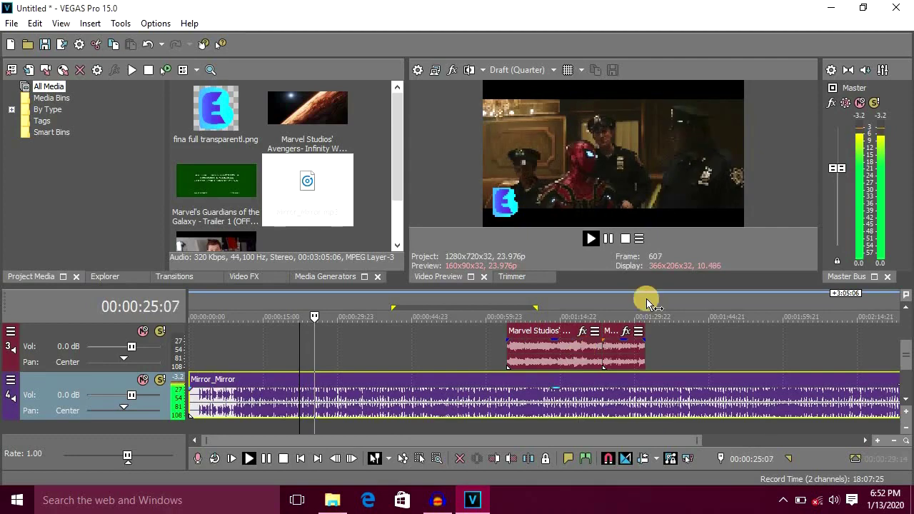
# - Play the Spider-Man video with the Mirror_Mirror music from 00:00:52:14 to check the sound
pyautogui.press('space')
pyautogui.moveTo(908, 338)
pyautogui.mouseDown()
pyautogui.moveTo(903, 347)
pyautogui.moveTo(905, 330)
pyautogui.mouseUp()
pyautogui.scroll(-2, 908, 347)
pyautogui.click(449, 412)
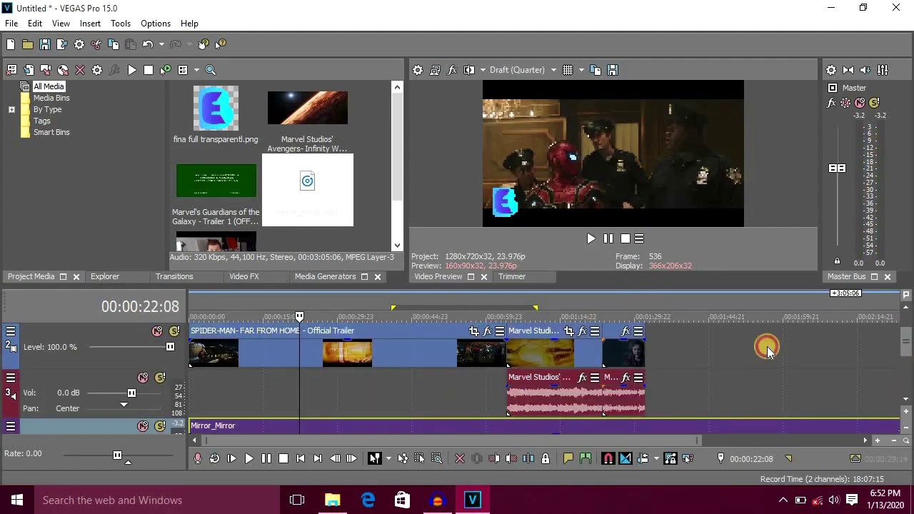
pyautogui.press('space')
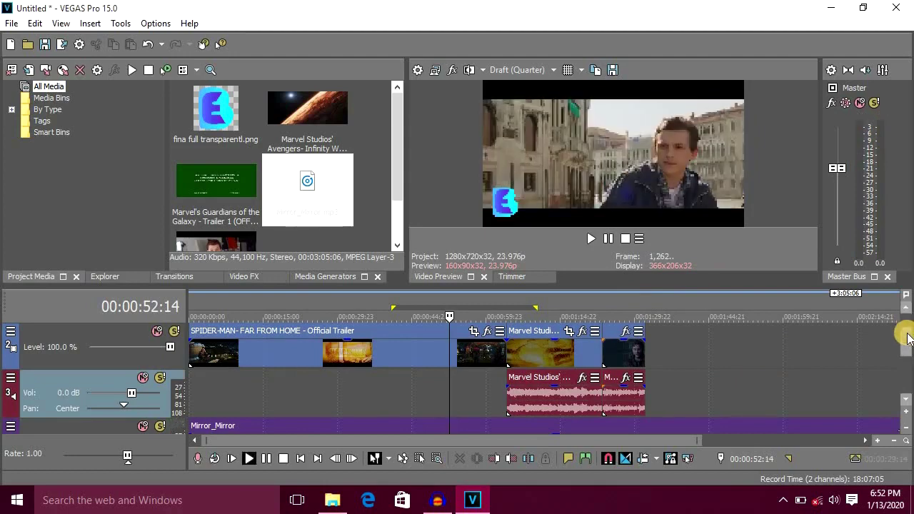
pyautogui.press('space')
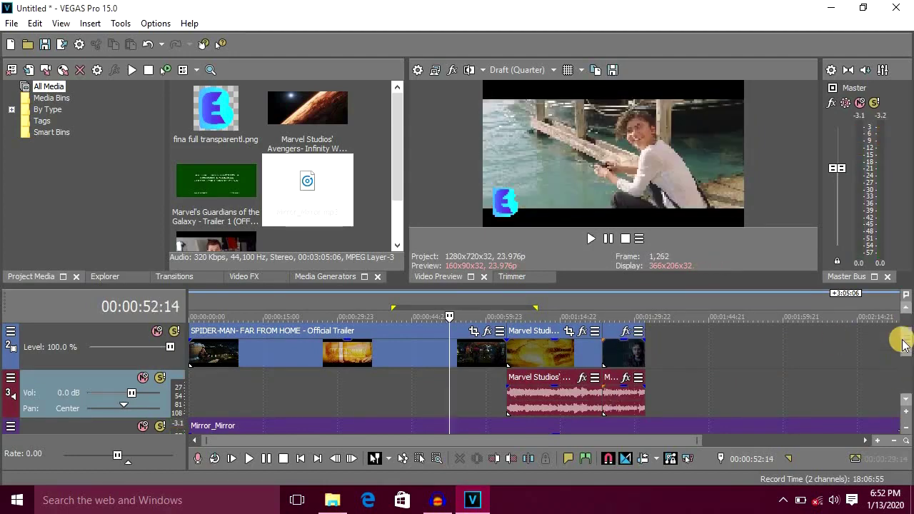
# - Split the Mirror_Mirror music at 00:01:04:04, where the Spider-Man clip ends, and delete the remainder
pyautogui.scroll(-1, 903, 350)
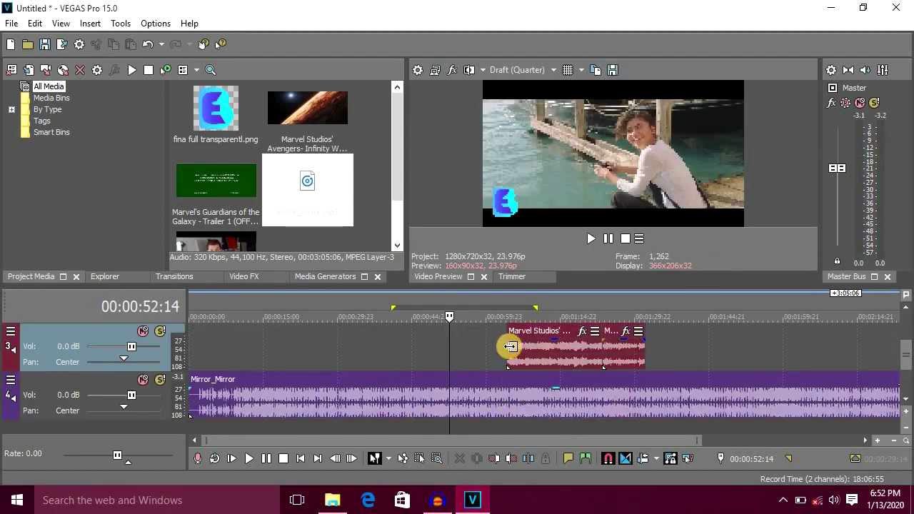
pyautogui.click(507, 397)
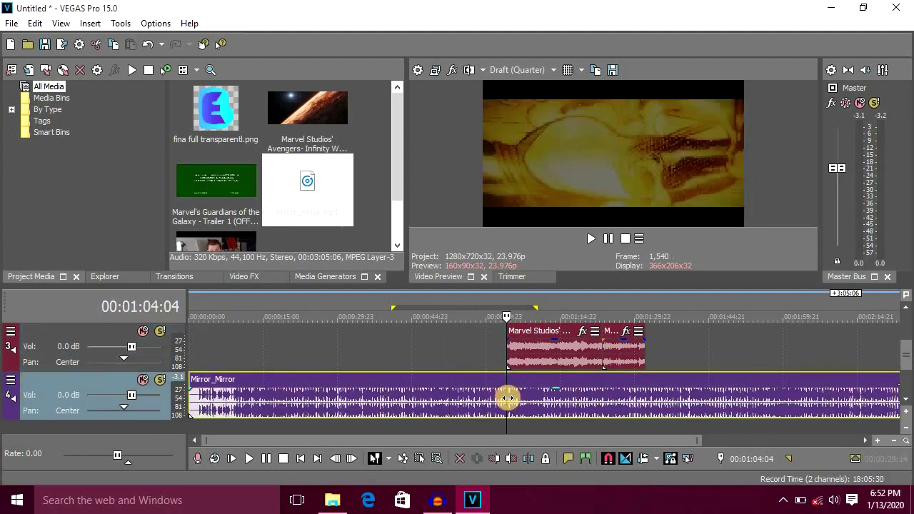
pyautogui.press('s')
pyautogui.press('Delete')
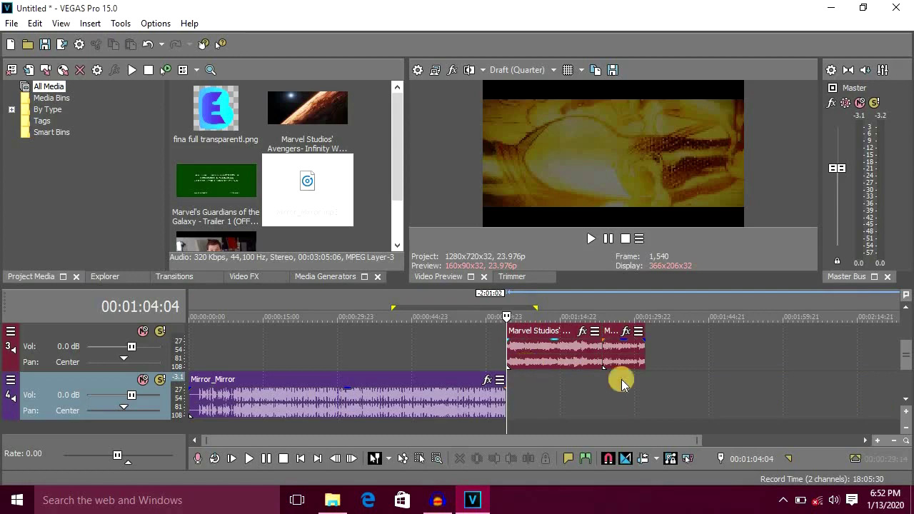
pyautogui.scroll(2, 901, 351)
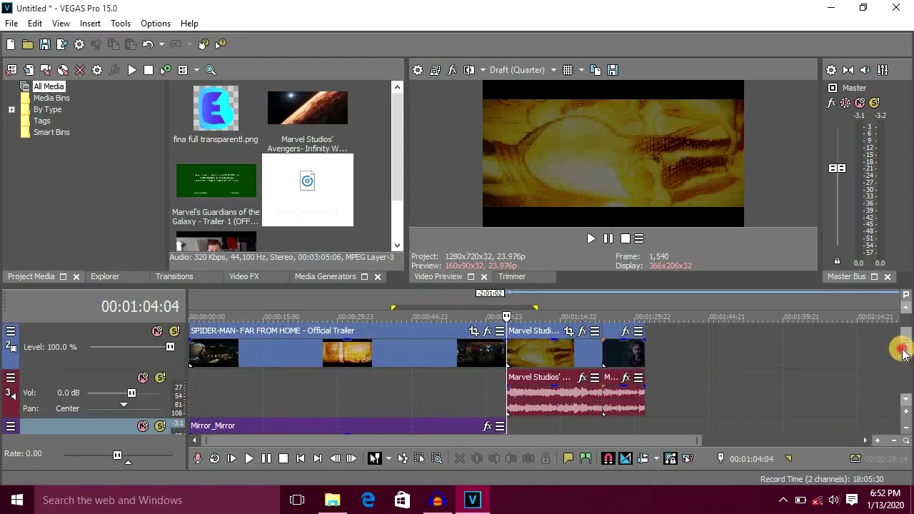
# - Place the playhead at 00:01:04:04, the end of the logo, and insert a new video track above the logo track
pyautogui.click(388, 402)
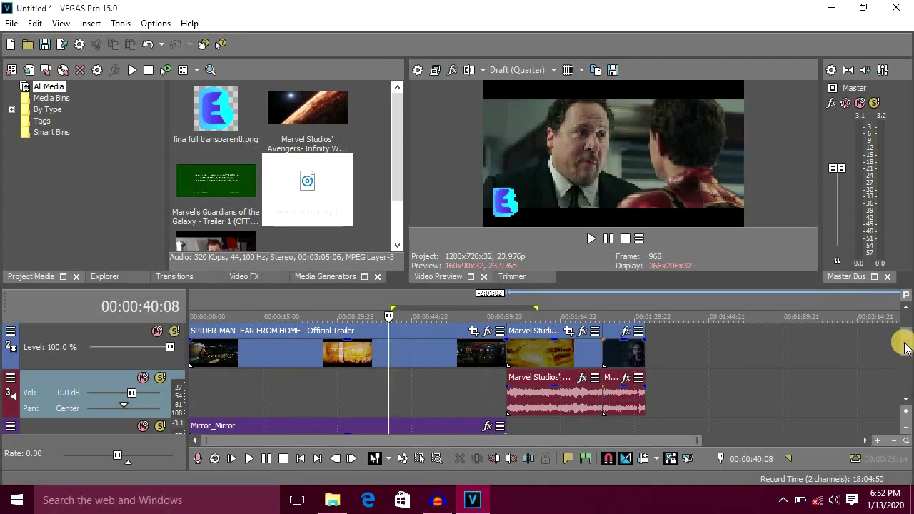
pyautogui.scroll(1, 903, 336)
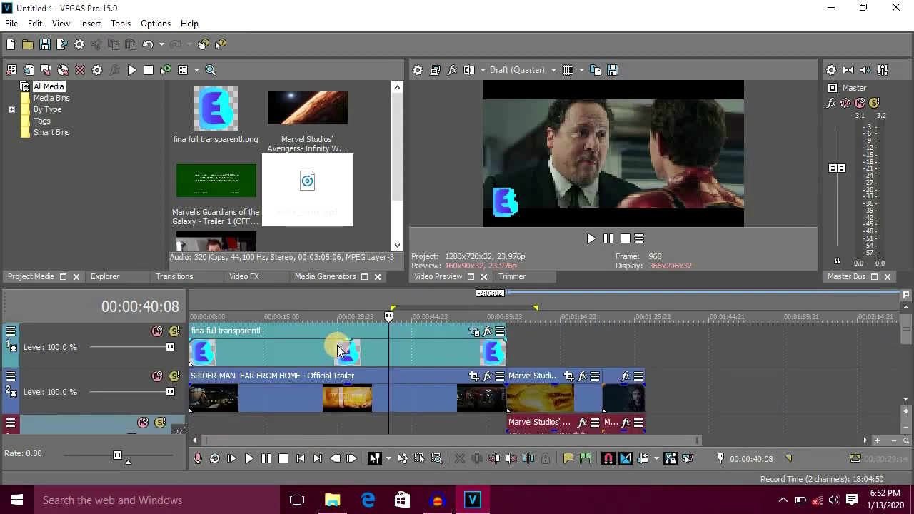
pyautogui.click(522, 337)
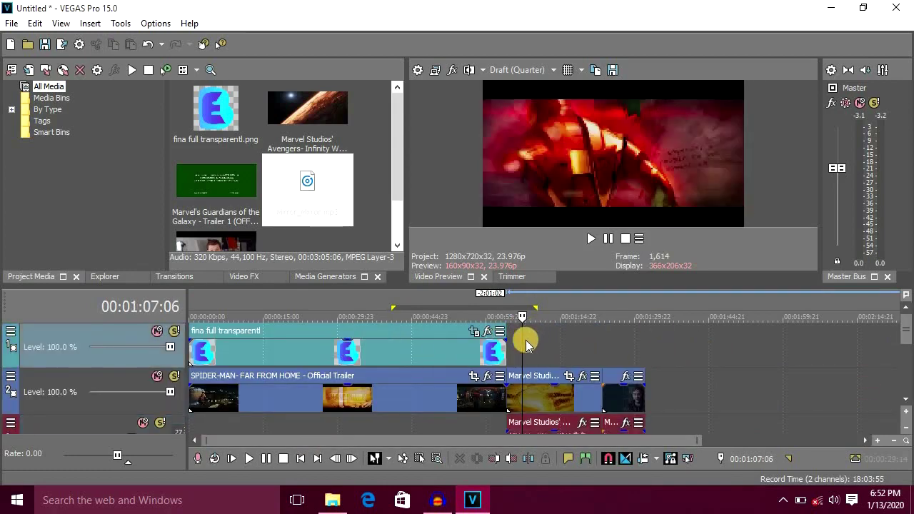
pyautogui.moveTo(521, 340); pyautogui.dragTo(506, 342)
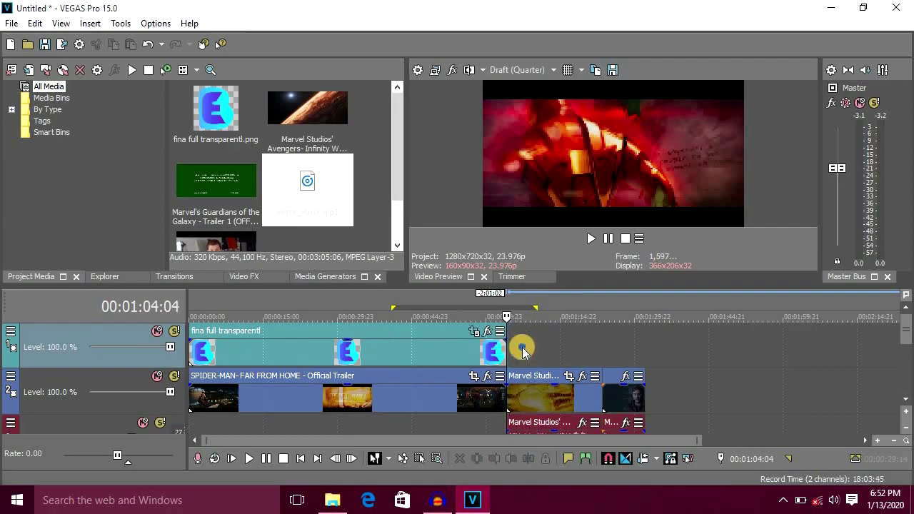
pyautogui.rightClick(564, 408)
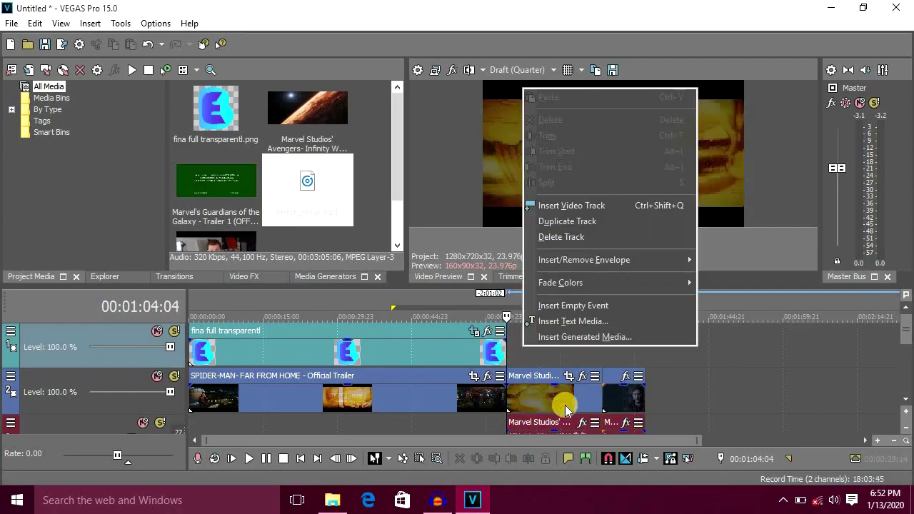
pyautogui.click(569, 204)
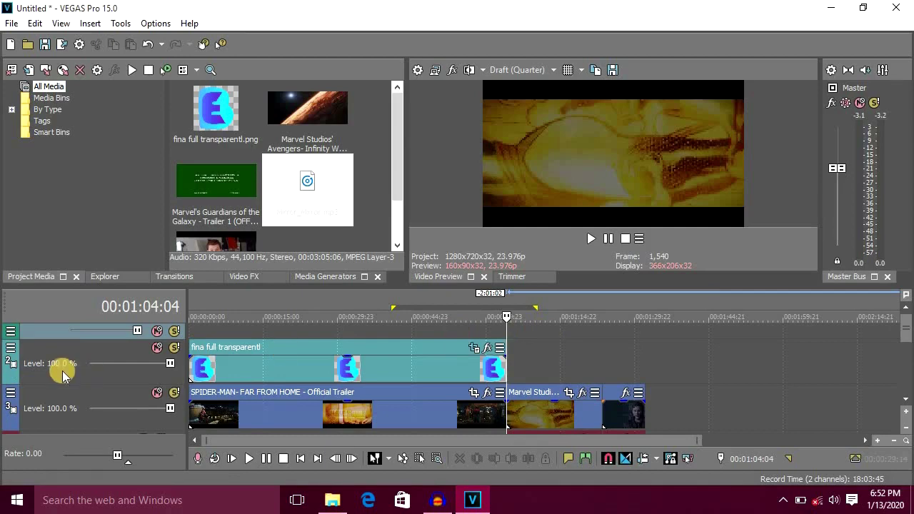
# - Insert text media on the new video track at 00:01:04:04 and replace the sample wording with "Text"
pyautogui.rightClick(514, 346)
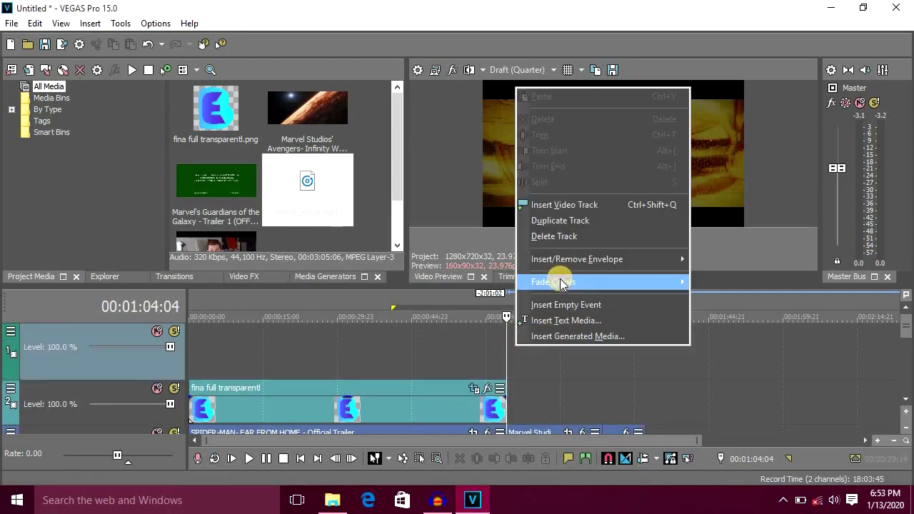
pyautogui.click(560, 320)
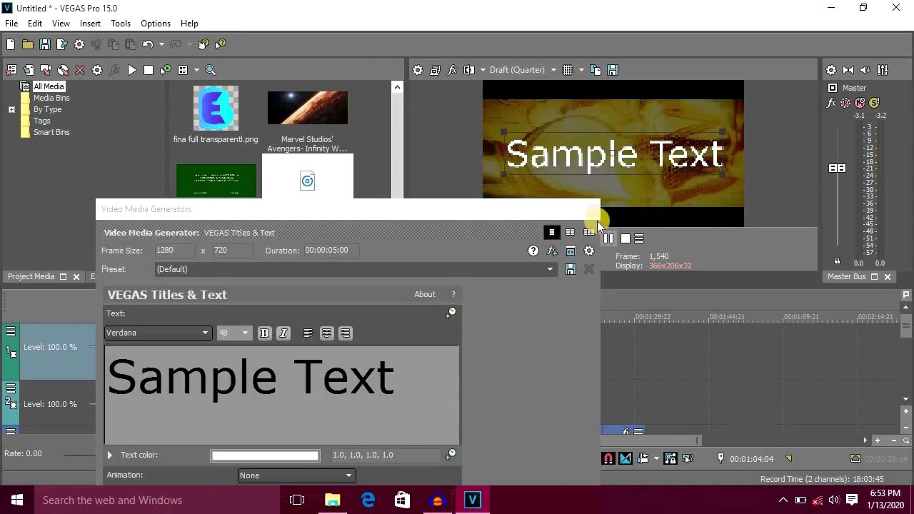
pyautogui.moveTo(410, 198); pyautogui.dragTo(367, 96)
pyautogui.moveTo(224, 240); pyautogui.dragTo(56, 233)
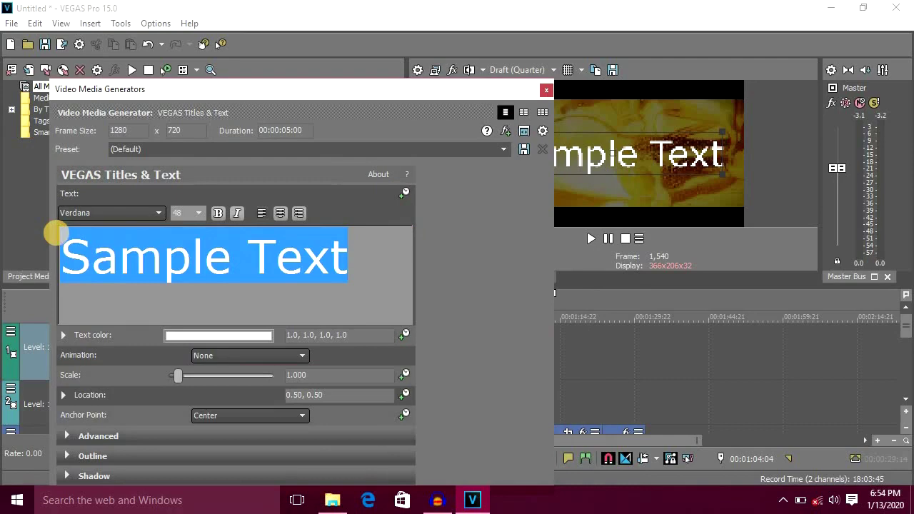
pyautogui.write('S')
pyautogui.press('BackSpace')
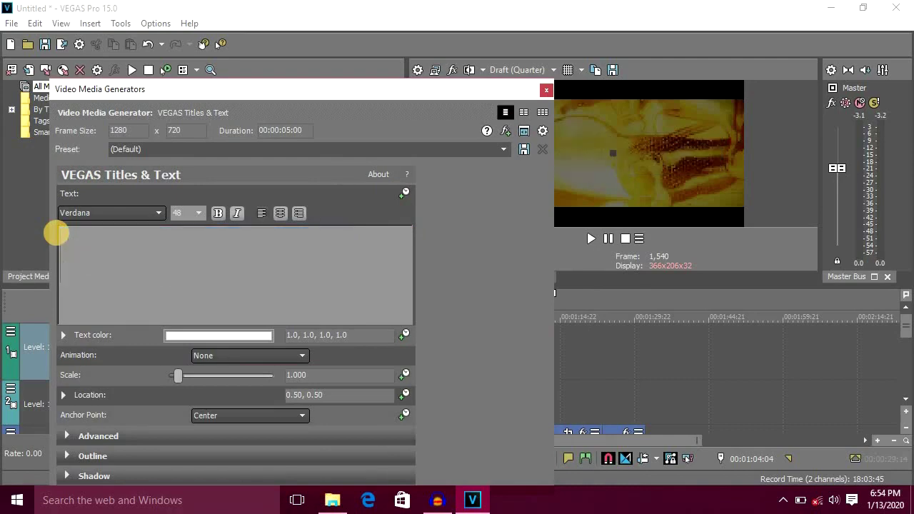
pyautogui.write('Text')
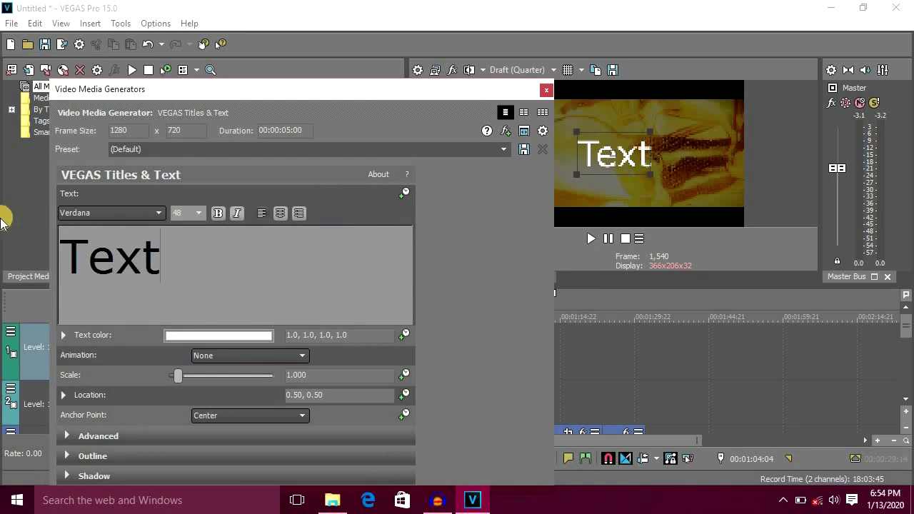
# - Format the title text in TheNextFont, bold, at size 52
pyautogui.moveTo(160, 246); pyautogui.dragTo(2, 235)
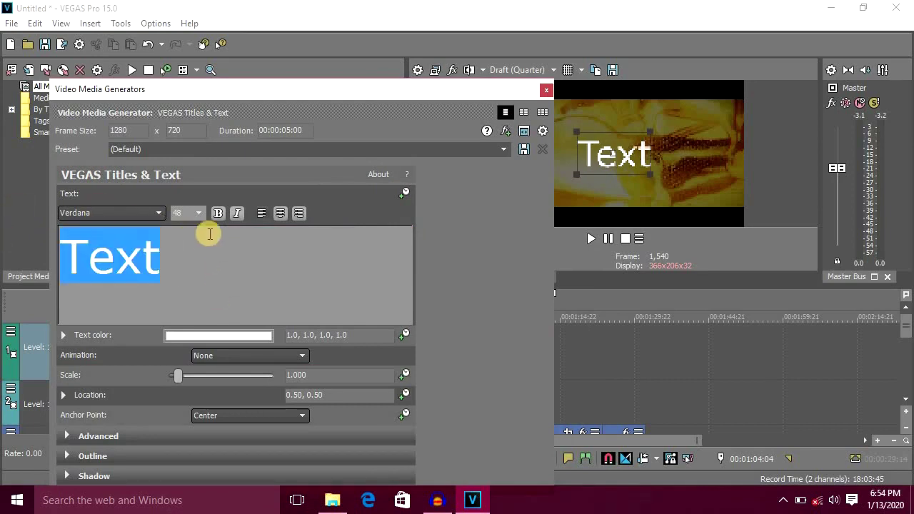
pyautogui.click(105, 212)
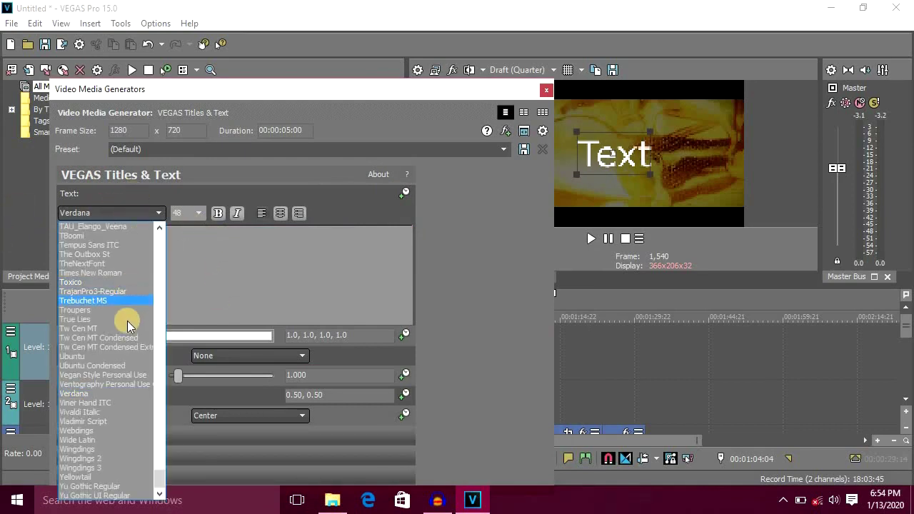
pyautogui.scroll(5, 125, 322)
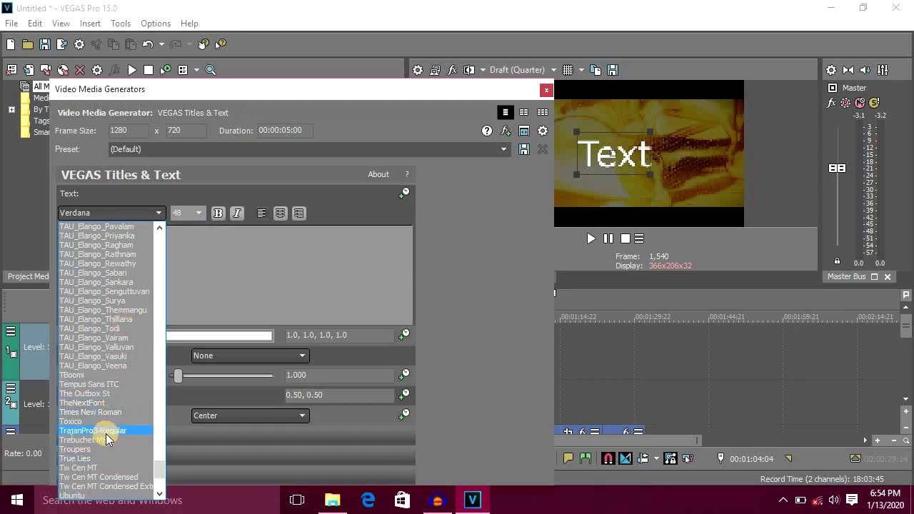
pyautogui.click(101, 403)
pyautogui.click(218, 213)
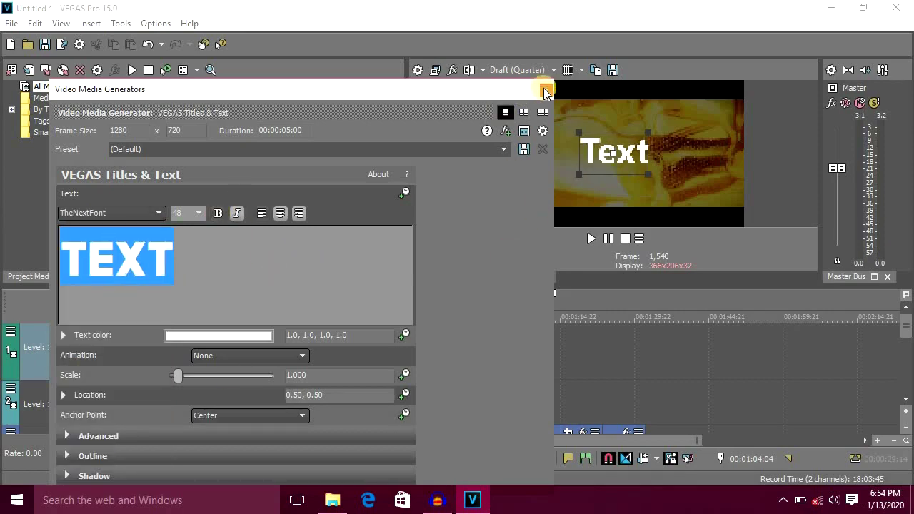
pyautogui.moveTo(320, 96); pyautogui.dragTo(127, 101)
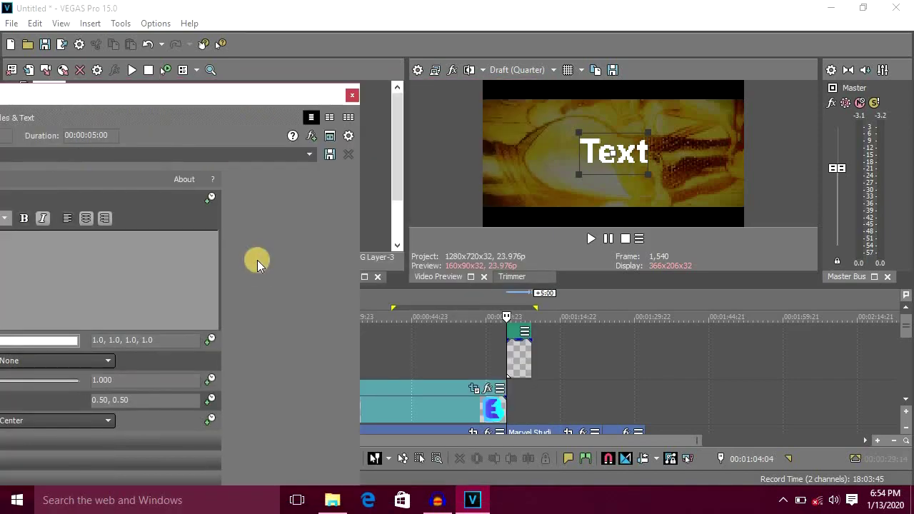
pyautogui.moveTo(285, 74); pyautogui.dragTo(428, 83)
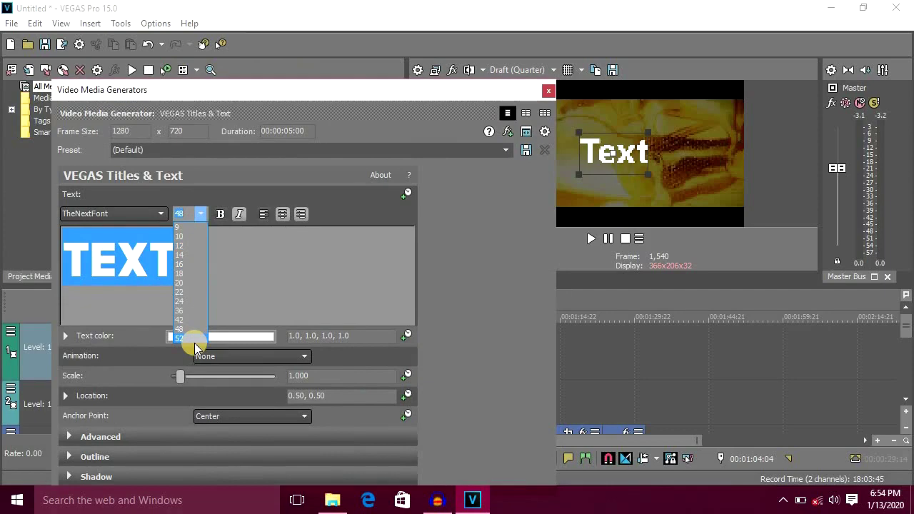
pyautogui.click(189, 339)
# - Set the video preview quality to Best (Full)
pyautogui.moveTo(499, 93); pyautogui.dragTo(637, 152)
pyautogui.click(521, 77)
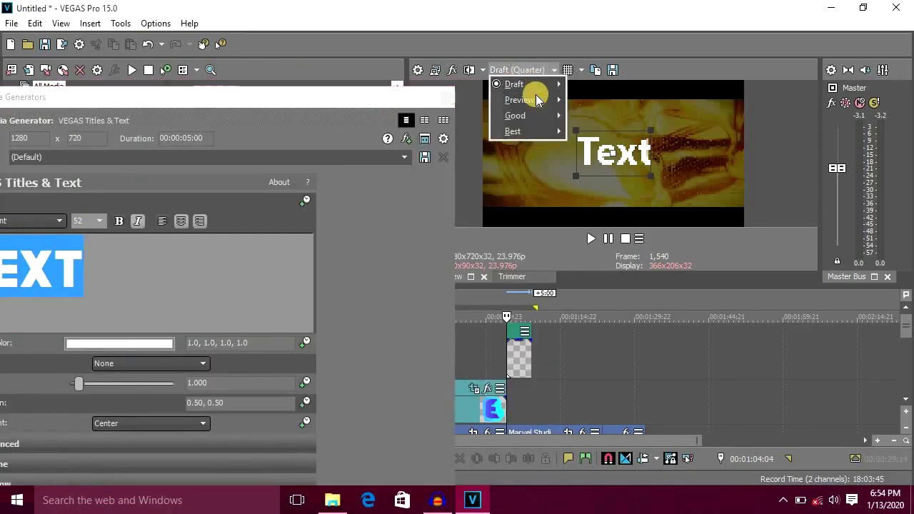
pyautogui.moveTo(533, 131)
pyautogui.click(626, 152)
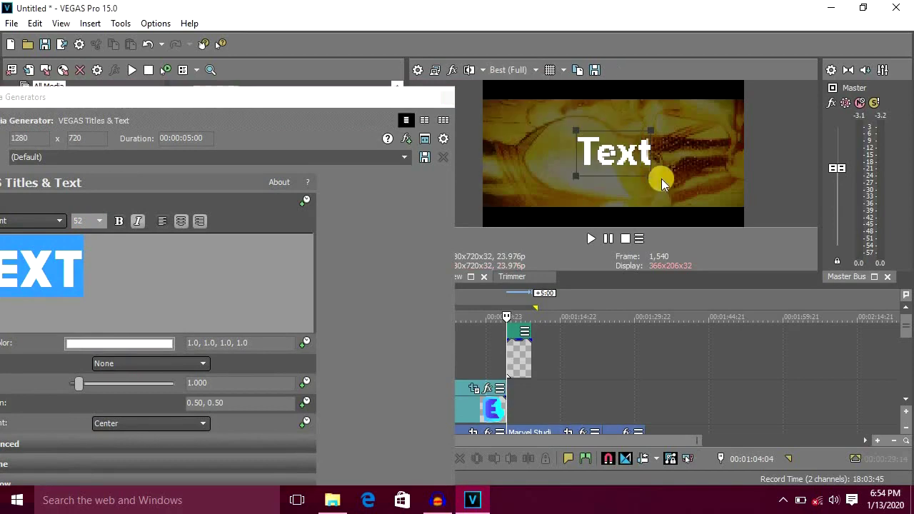
# - Enlarge the title on the preview to a scale of about 2.247, close its settings and play it from 00:01:04:04
pyautogui.moveTo(654, 176); pyautogui.dragTo(692, 212)
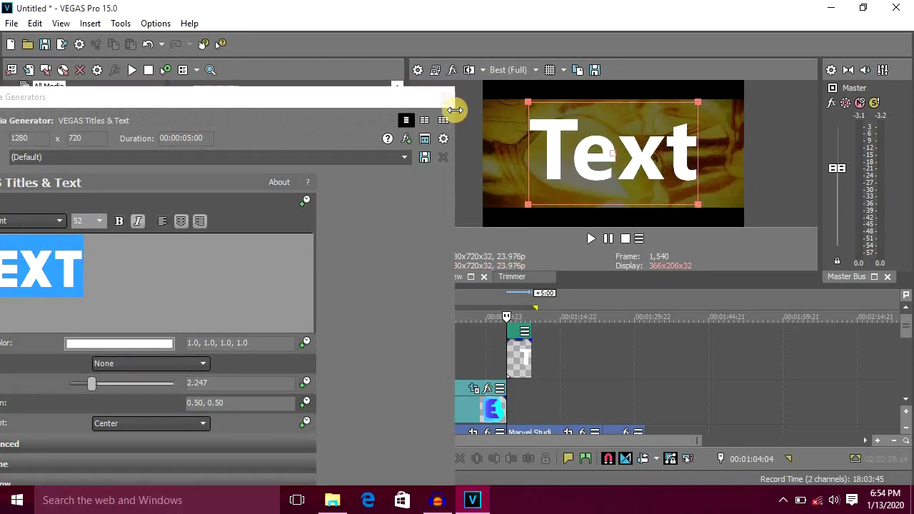
pyautogui.click(447, 97)
pyautogui.click(500, 354)
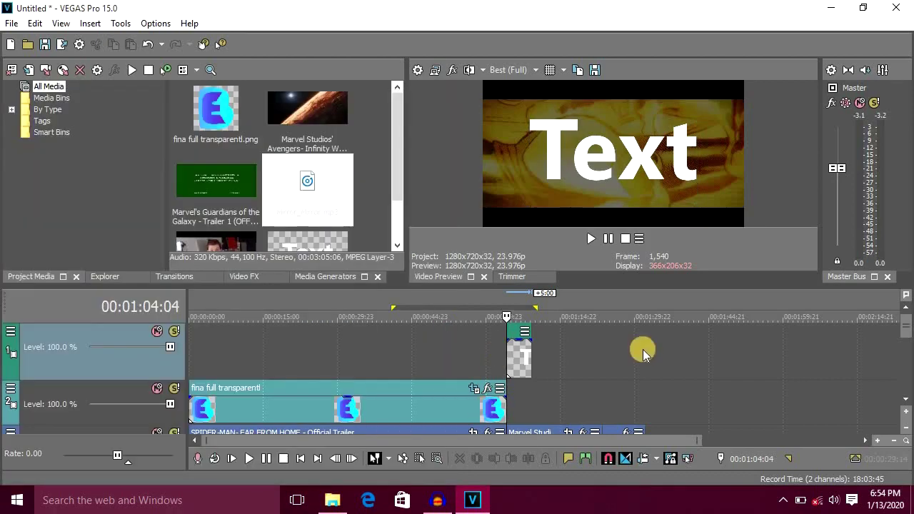
pyautogui.press('space')
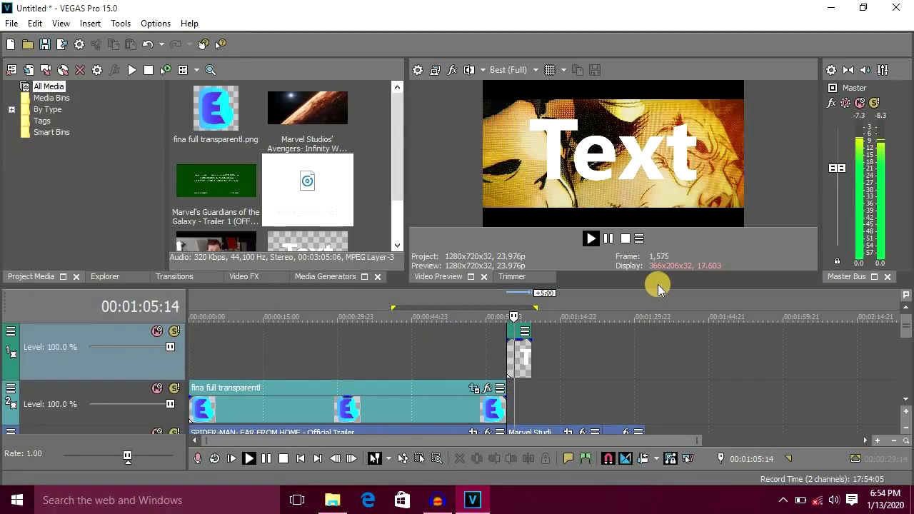
pyautogui.press('space')
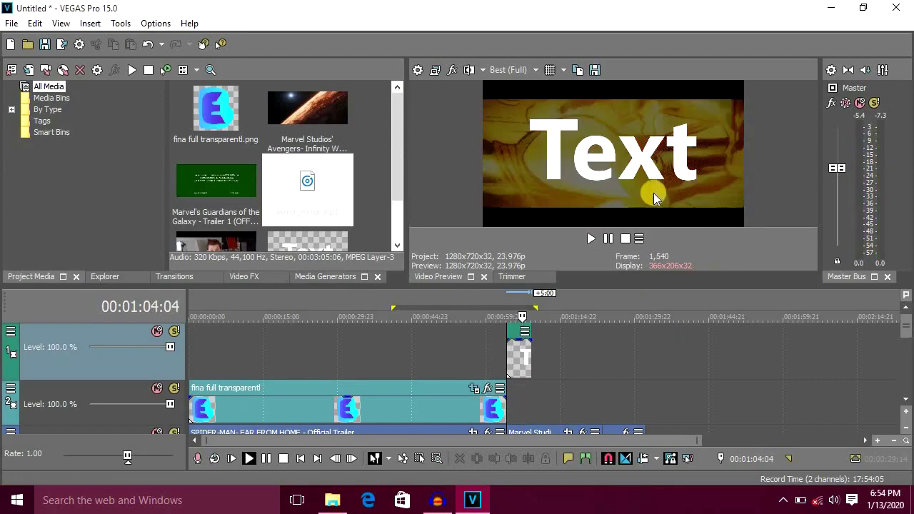
# - Extend the title event on the timeline to the end of the Guardians clip
pyautogui.moveTo(534, 330); pyautogui.dragTo(645, 328)
pyautogui.moveTo(525, 351); pyautogui.dragTo(578, 349)
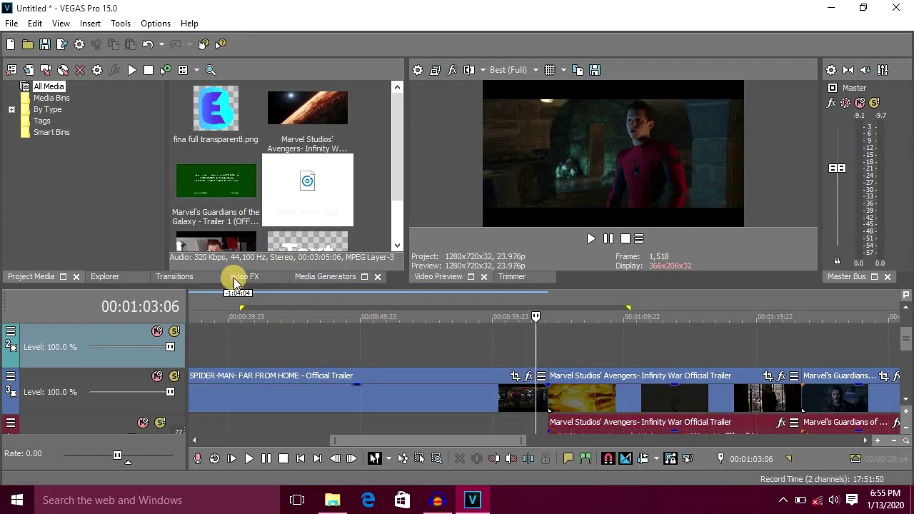
# - Play the cut between the Spider-Man and Infinity War clips from 00:01:03:12
pyautogui.click(484, 372)
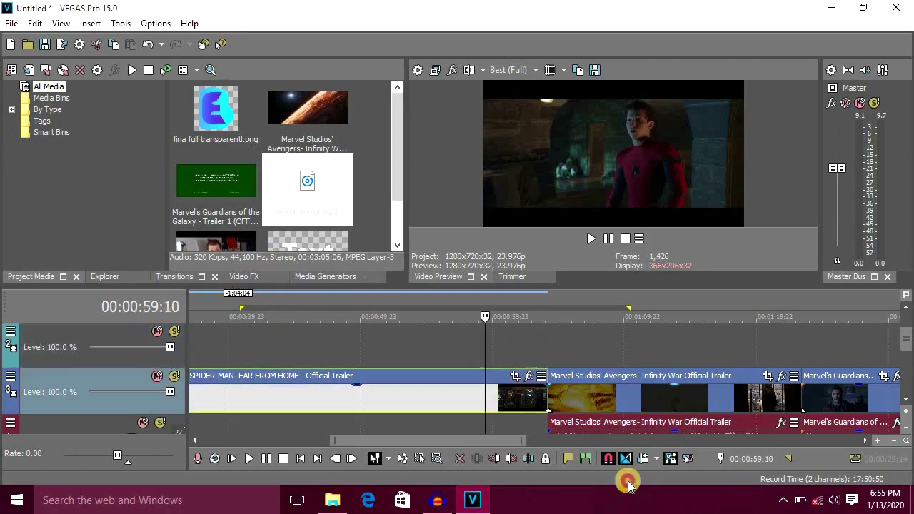
pyautogui.click(601, 418)
pyautogui.click(517, 344)
pyautogui.moveTo(516, 343); pyautogui.dragTo(536, 341)
pyautogui.press('space')
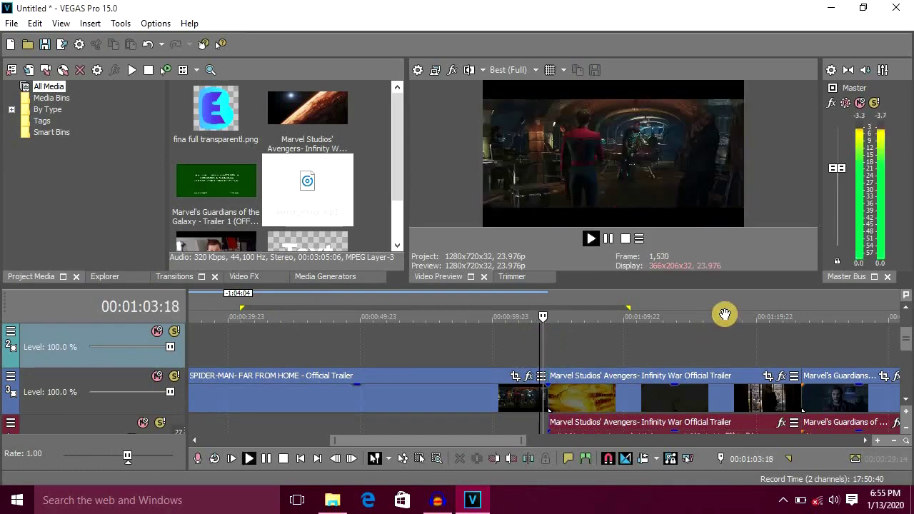
pyautogui.press('space')
# - Delete the Mirror_Mirror music from its audio track and select the Infinity War clip
pyautogui.click(905, 350)
pyautogui.click(461, 424)
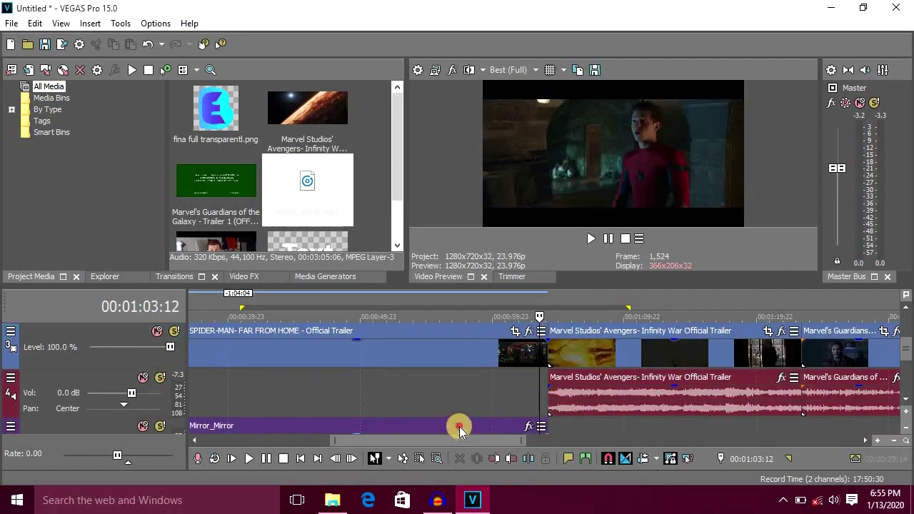
pyautogui.press('Delete')
pyautogui.click(602, 350)
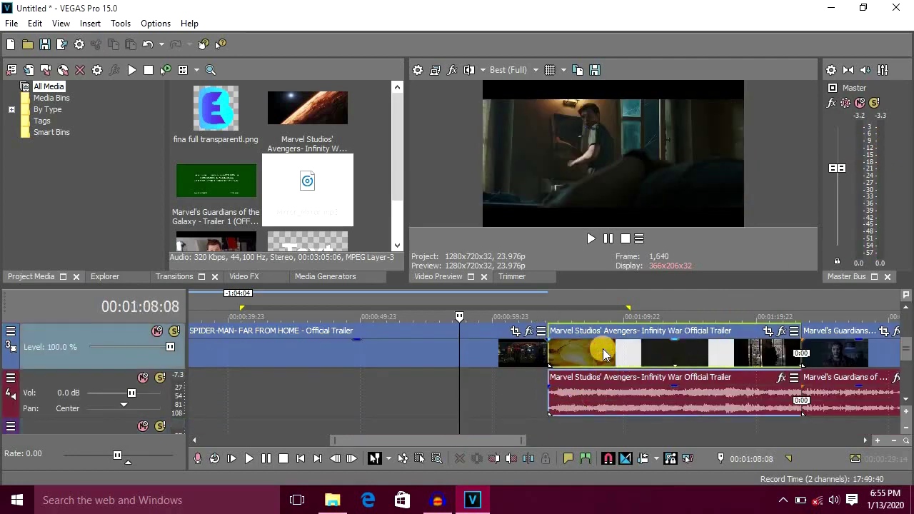
# - Delete the Infinity War clip's audio event, leaving its video on the timeline
pyautogui.click(612, 378)
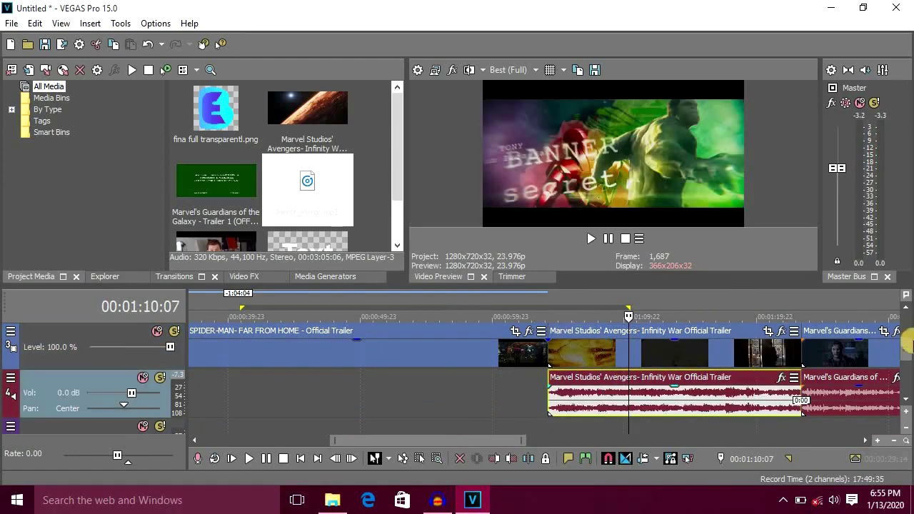
pyautogui.press('Delete')
pyautogui.moveTo(904, 355); pyautogui.dragTo(903, 347)
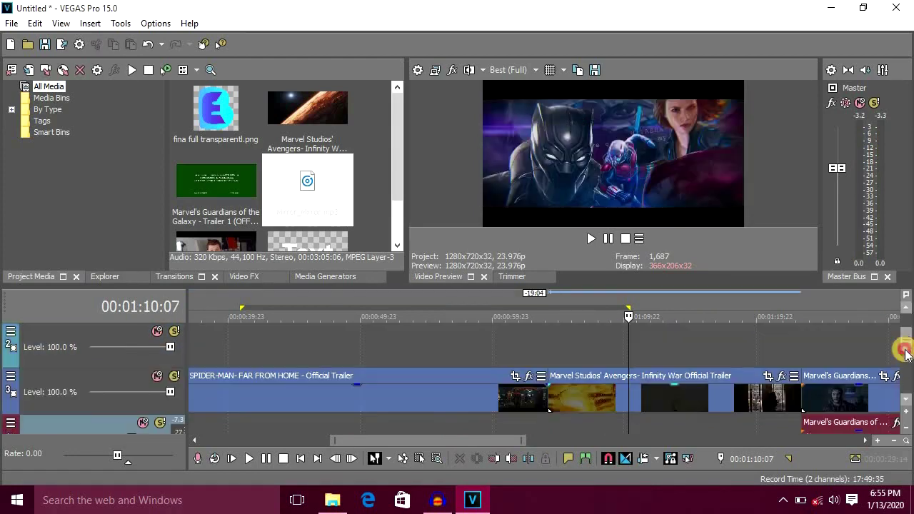
# - Apply the first 3D Blinds transition preset at the cut between the Spider-Man and Infinity War clips, at 00:01:04:04
pyautogui.moveTo(537, 348); pyautogui.dragTo(535, 344)
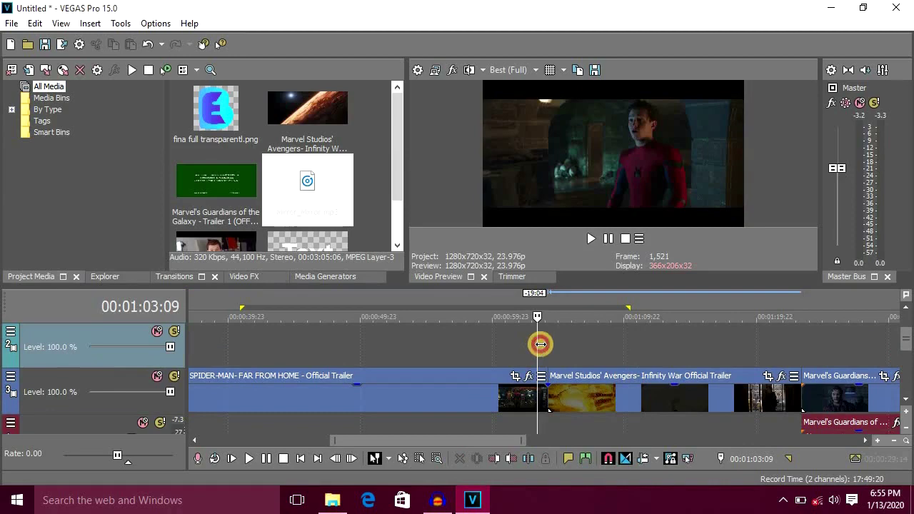
pyautogui.click(547, 345)
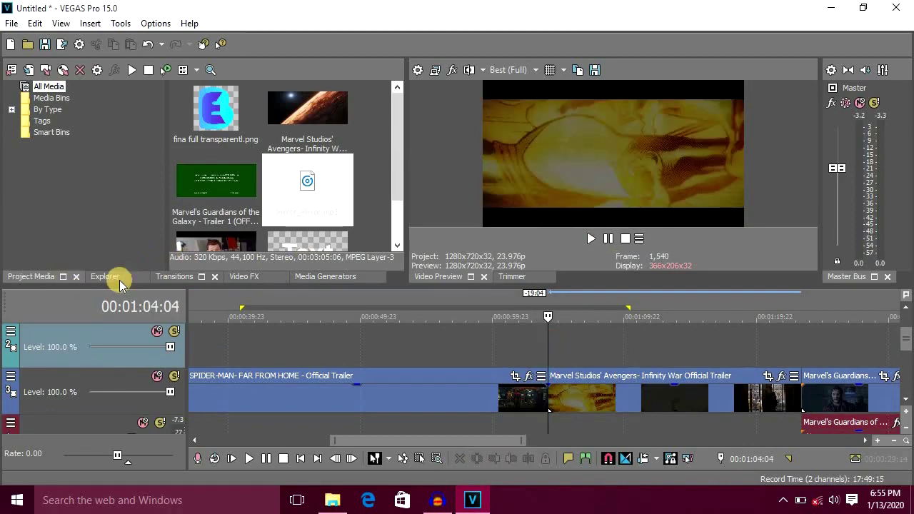
pyautogui.click(168, 282)
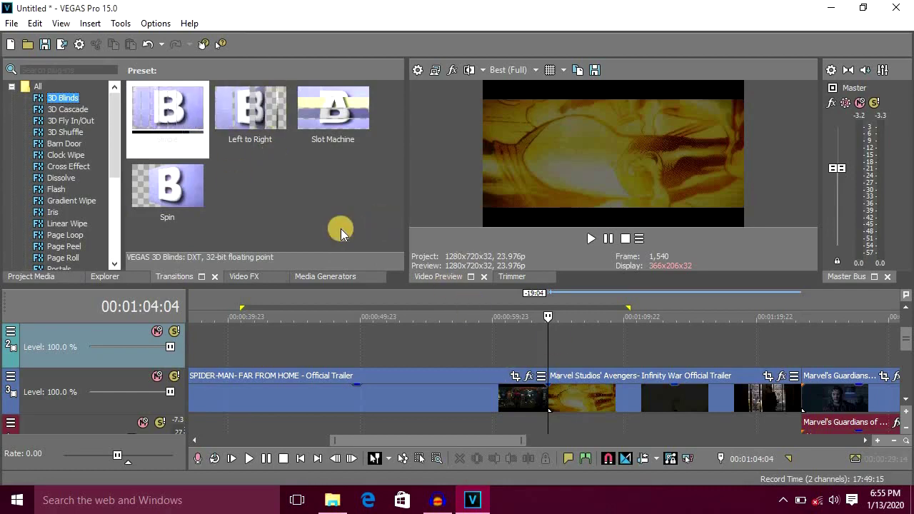
pyautogui.moveTo(158, 112)
pyautogui.mouseDown()
pyautogui.moveTo(543, 336)
pyautogui.moveTo(547, 393)
pyautogui.mouseUp()
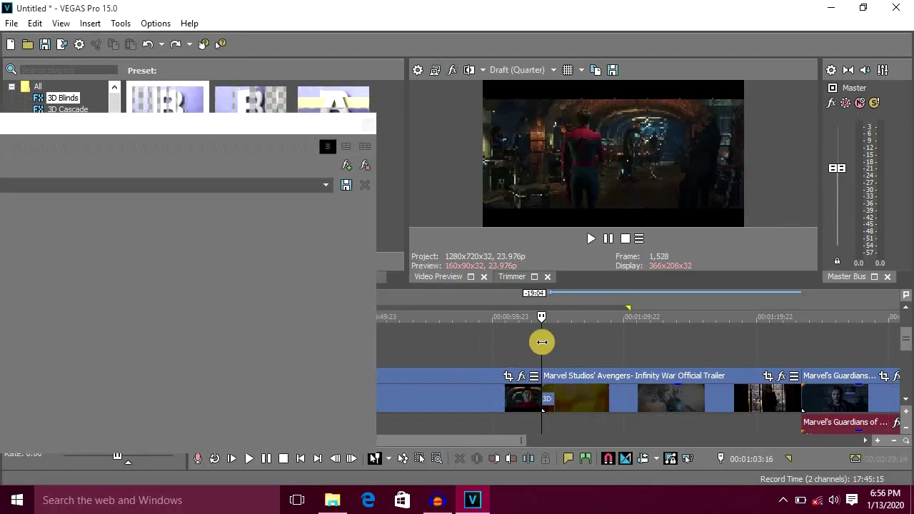
# - Play the 3D Blinds transition from 00:01:03:16 and undo it
pyautogui.press('space')
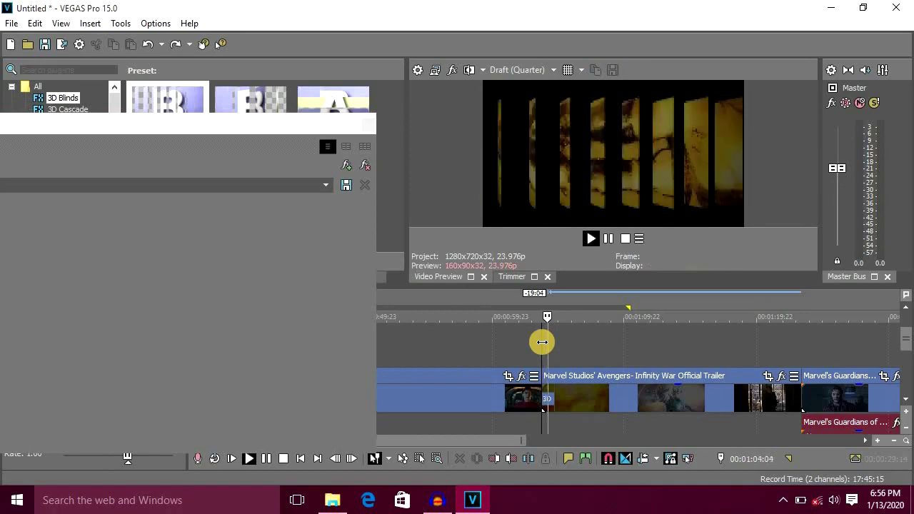
pyautogui.press('space')
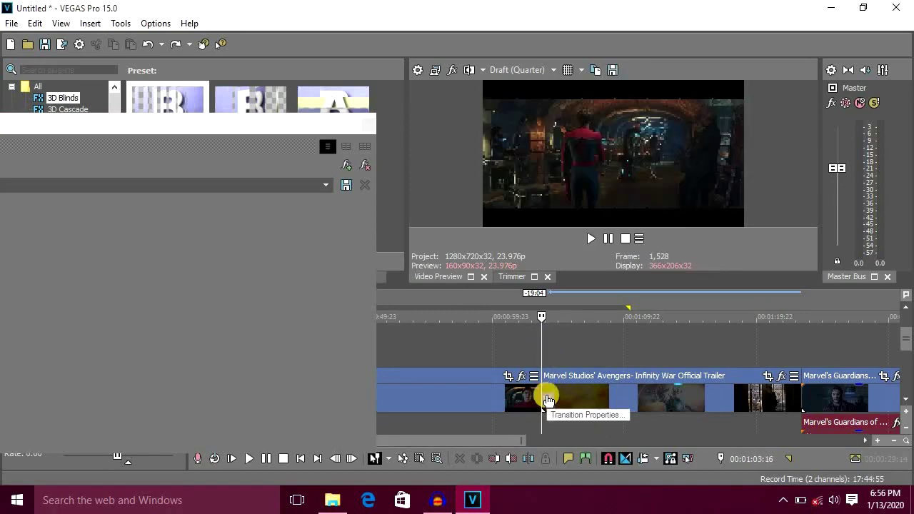
pyautogui.press('space')
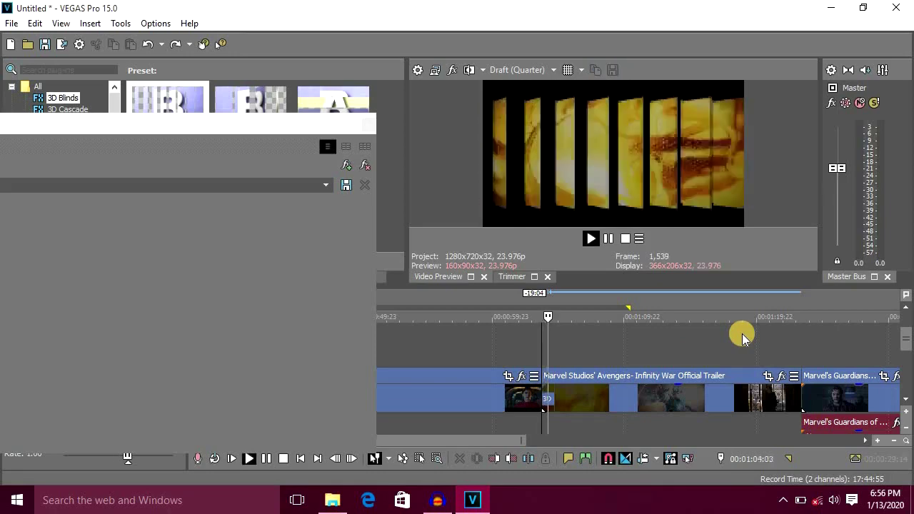
pyautogui.press('space')
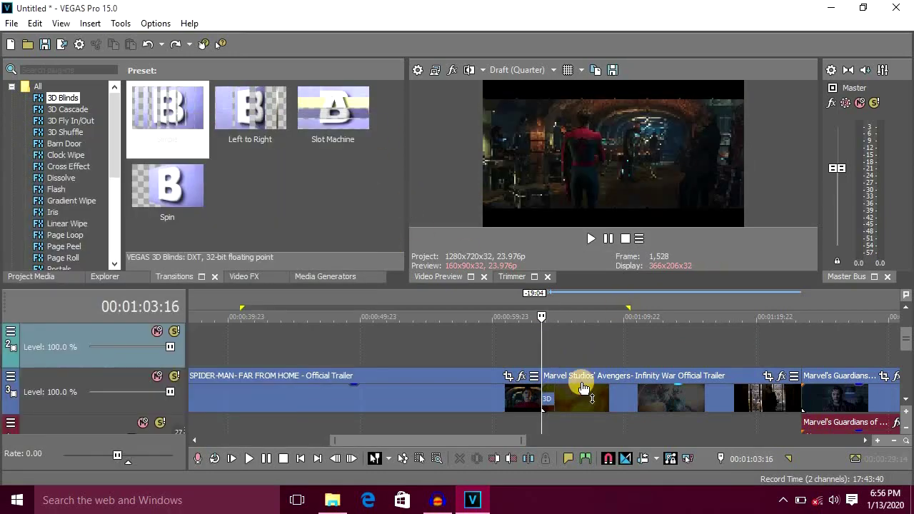
pyautogui.hotkey('ctrl', 'z')
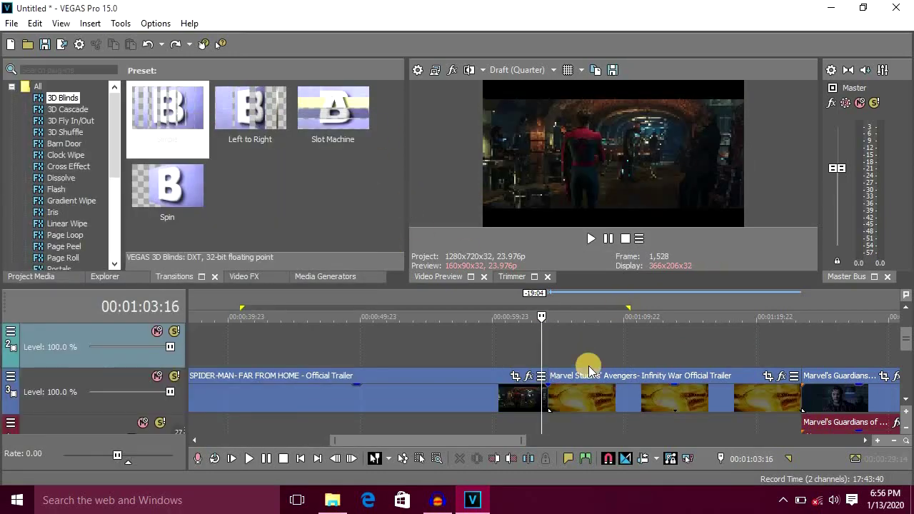
# - Move the Infinity War clip earlier so that it overlaps the end of the Spider-Man clip in a 1:00 crossfade
pyautogui.click(551, 347)
pyautogui.click(65, 132)
pyautogui.scroll(-5, 71, 131)
pyautogui.scroll(5, 71, 131)
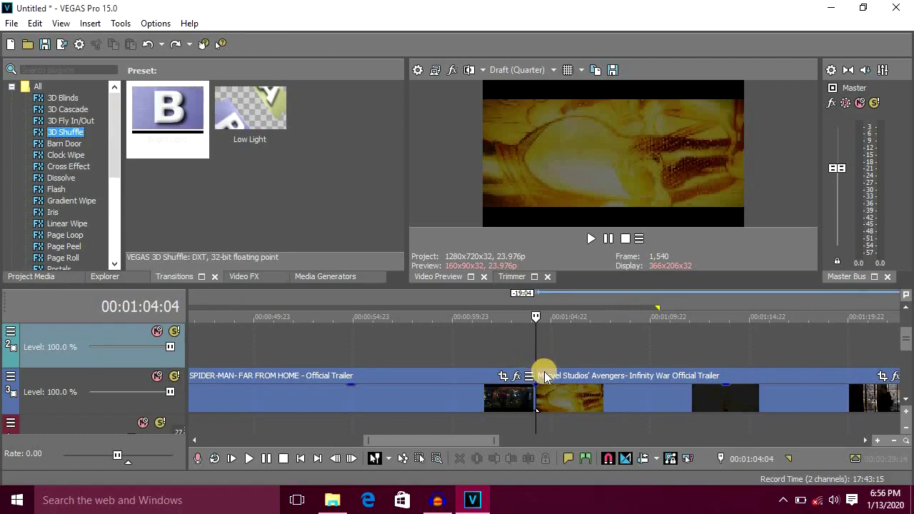
pyautogui.scroll(1, 546, 372)
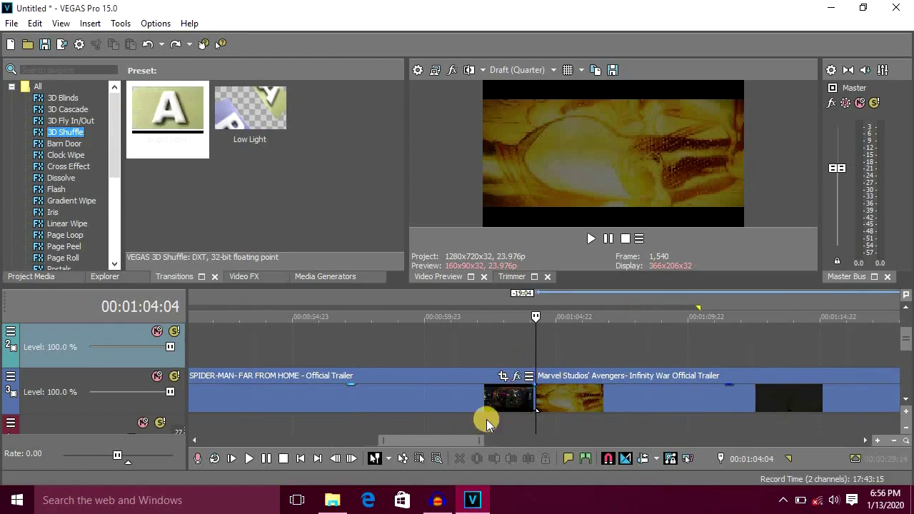
pyautogui.click(593, 376)
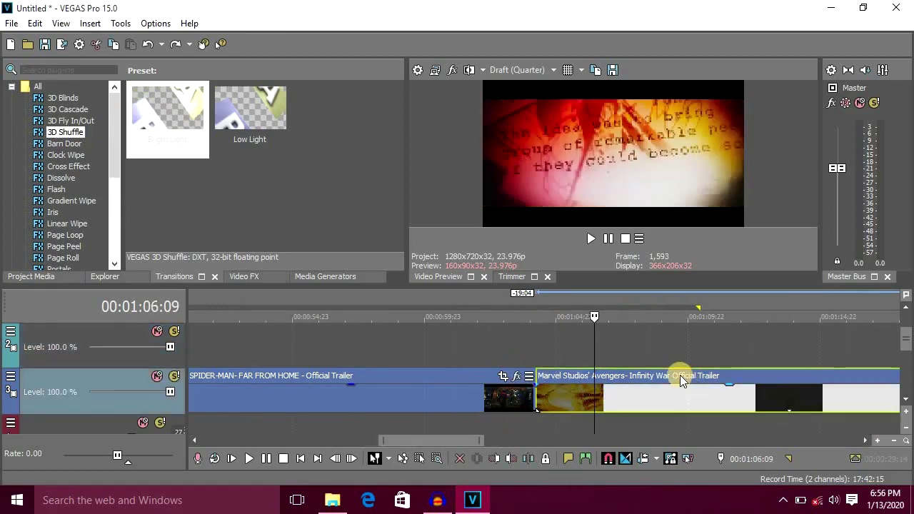
pyautogui.moveTo(679, 374); pyautogui.dragTo(656, 376)
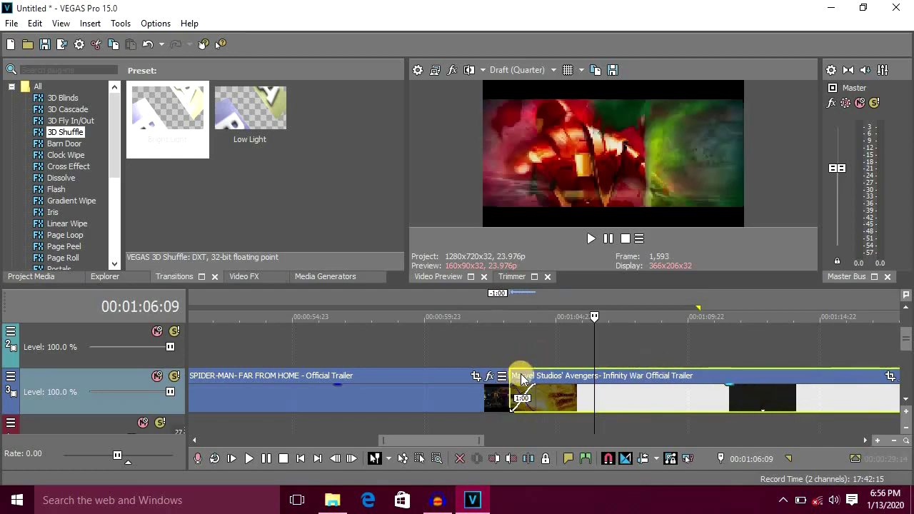
# - Play the crossfade from 00:01:03:04 and move the Infinity War clip back to the end of the Spider-Man clip
pyautogui.click(508, 353)
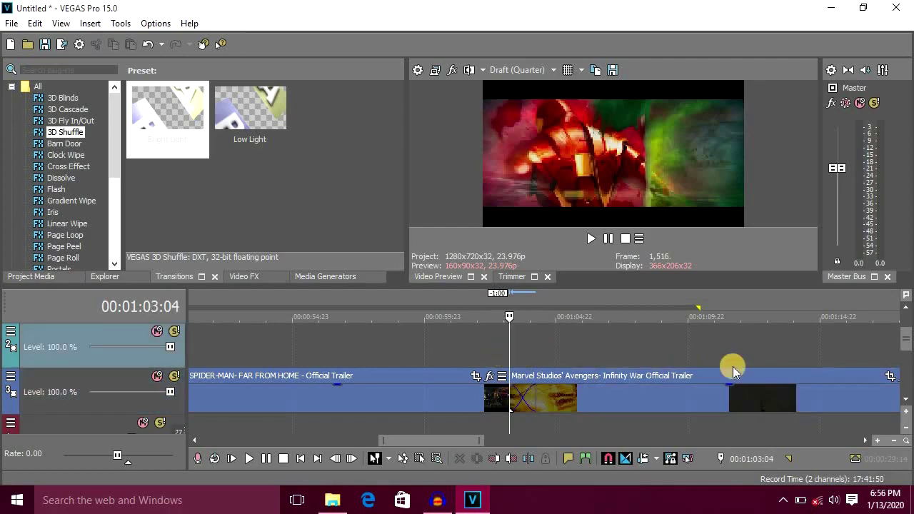
pyautogui.press('space')
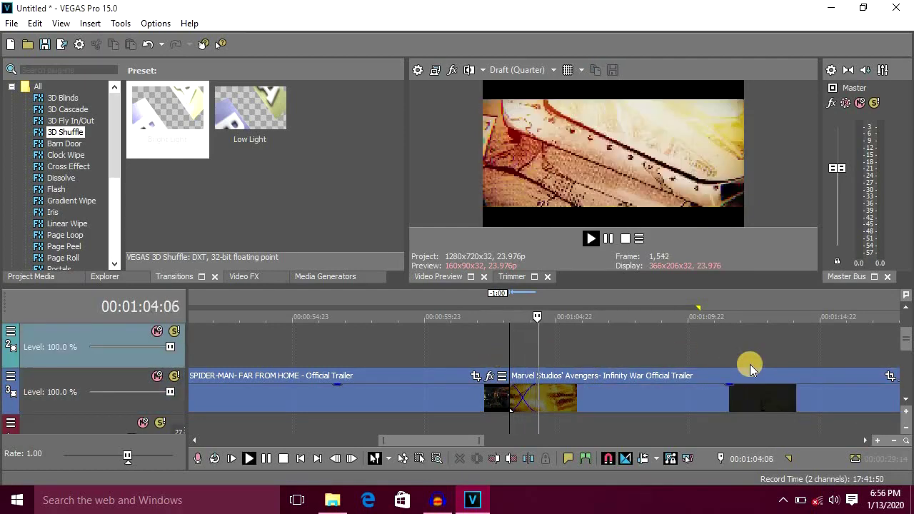
pyautogui.press('space')
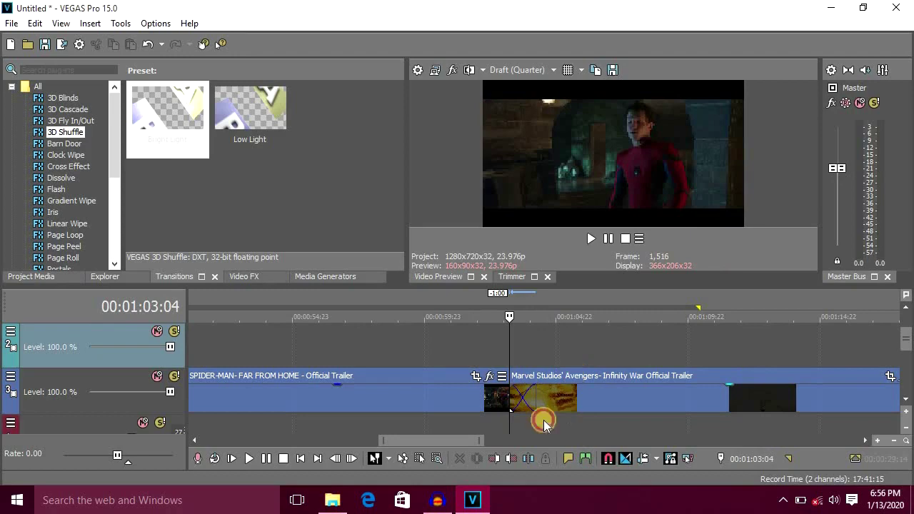
pyautogui.click(575, 410)
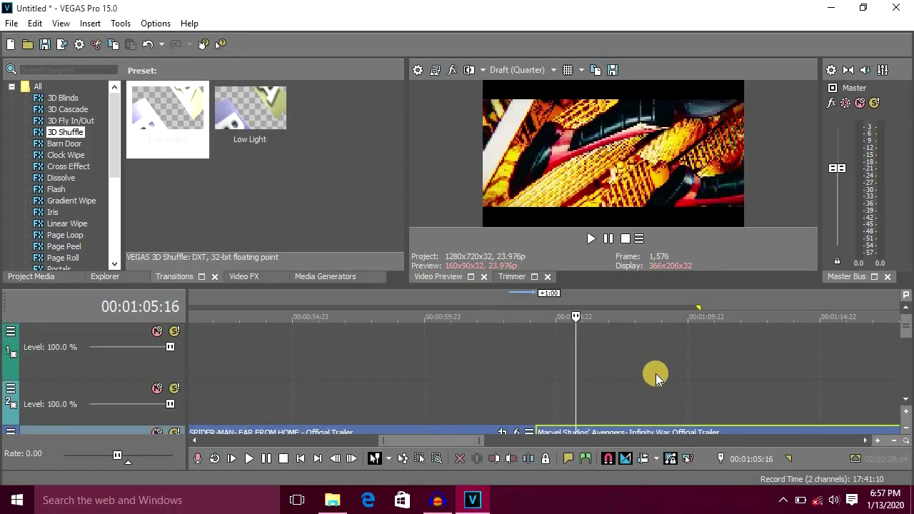
# - Delete the Guardians clip's audio and play the end of its video from 00:01:31:06
pyautogui.scroll(-1, 657, 377)
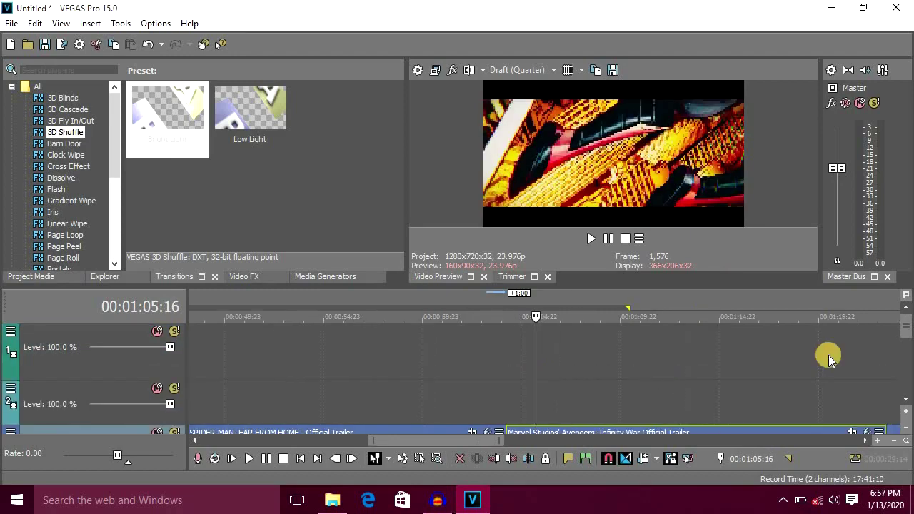
pyautogui.scroll(-3, 828, 355)
pyautogui.click(637, 394)
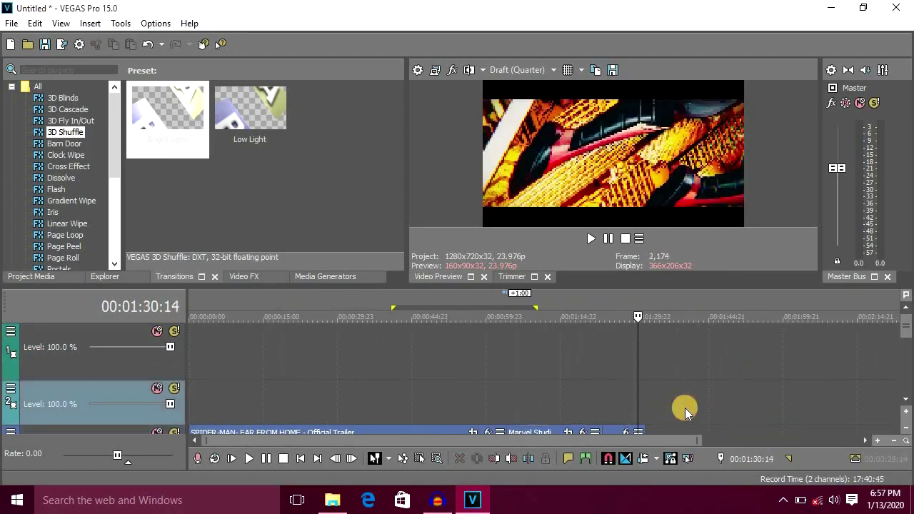
pyautogui.click(646, 393)
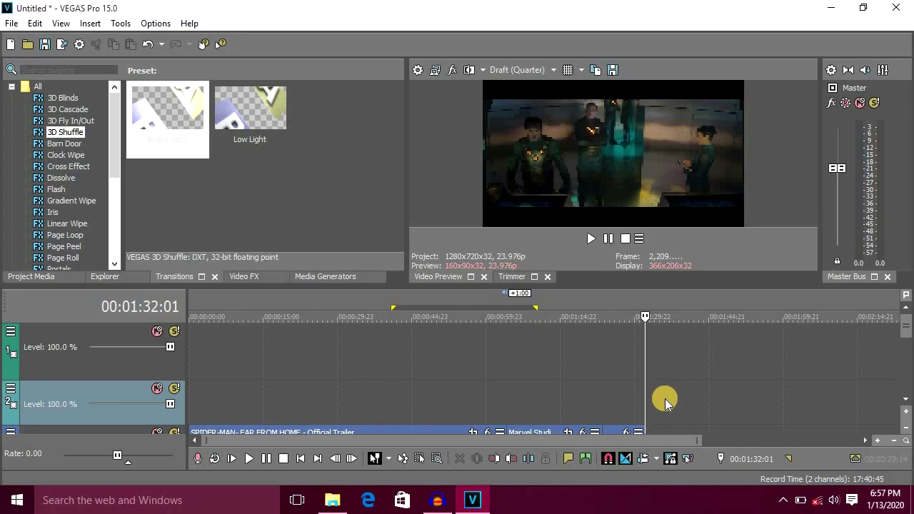
pyautogui.scroll(3, 664, 399)
pyautogui.scroll(-2, 713, 342)
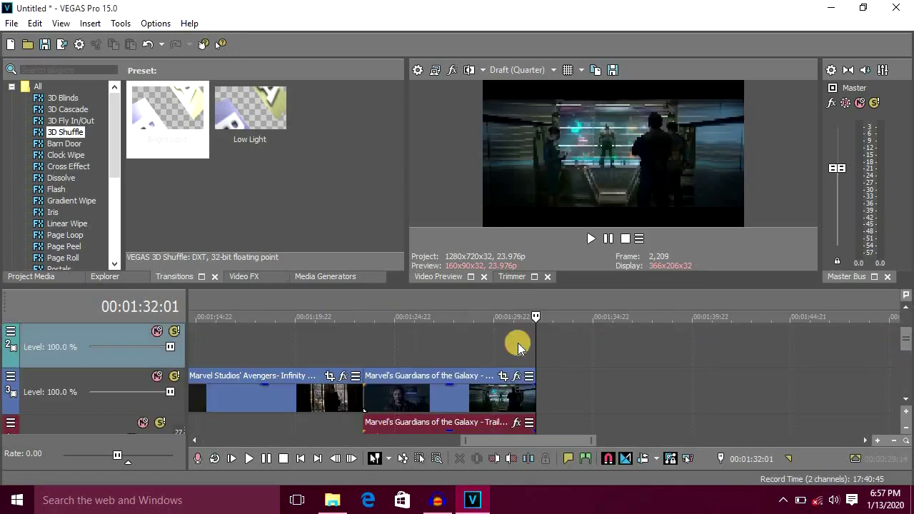
pyautogui.press('space')
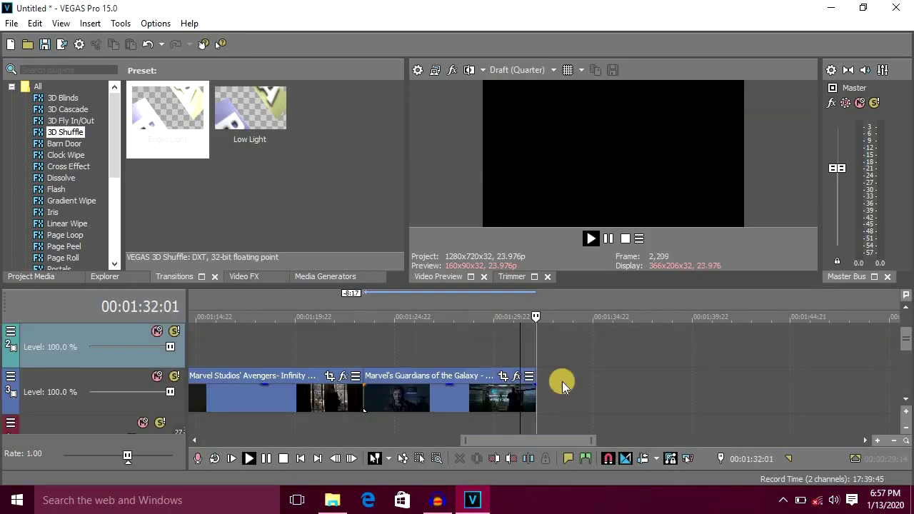
pyautogui.press('space')
pyautogui.scroll(1, 571, 393)
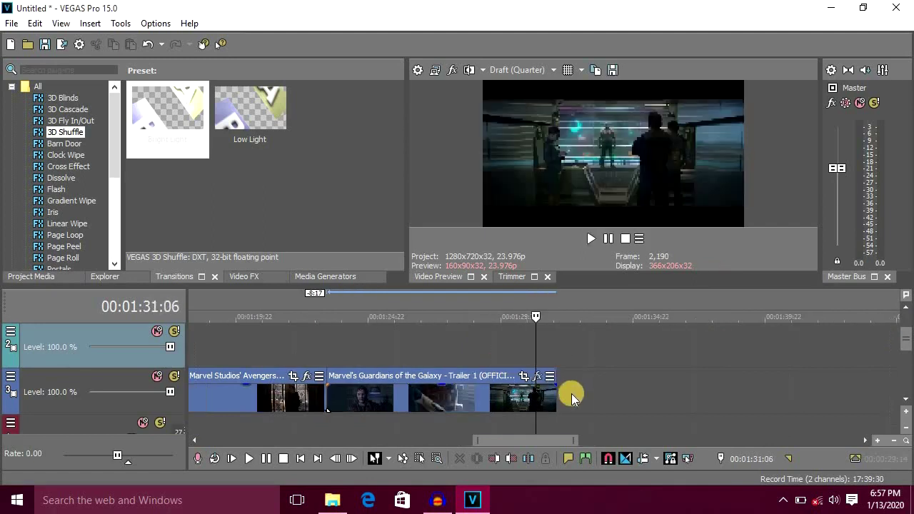
# - Add a fade-out to the end of the Guardians clip
pyautogui.click(543, 401)
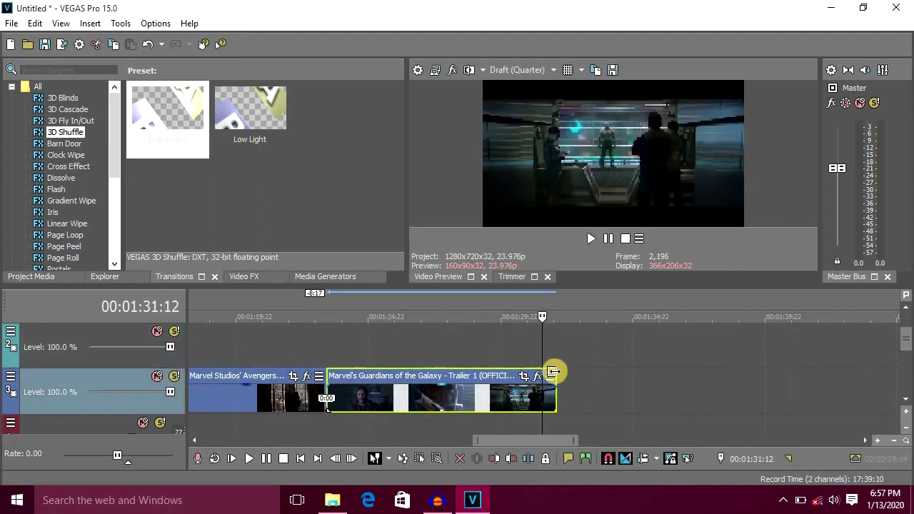
pyautogui.moveTo(551, 372)
pyautogui.mouseDown()
pyautogui.moveTo(512, 371)
pyautogui.moveTo(551, 374)
pyautogui.mouseUp()
pyautogui.hotkey('ctrl', 'z')
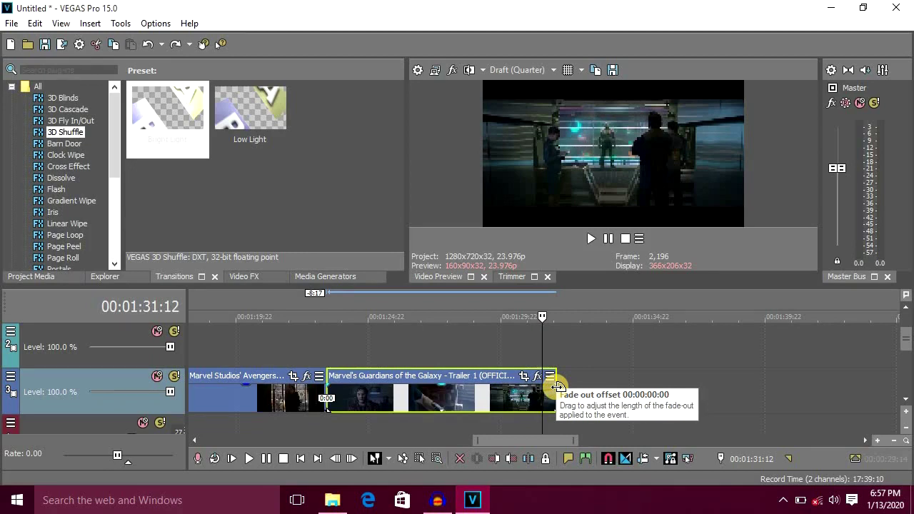
pyautogui.moveTo(556, 386); pyautogui.dragTo(537, 397)
# - Play the Guardians clip's fade-out from 00:01:30:00
pyautogui.click(501, 345)
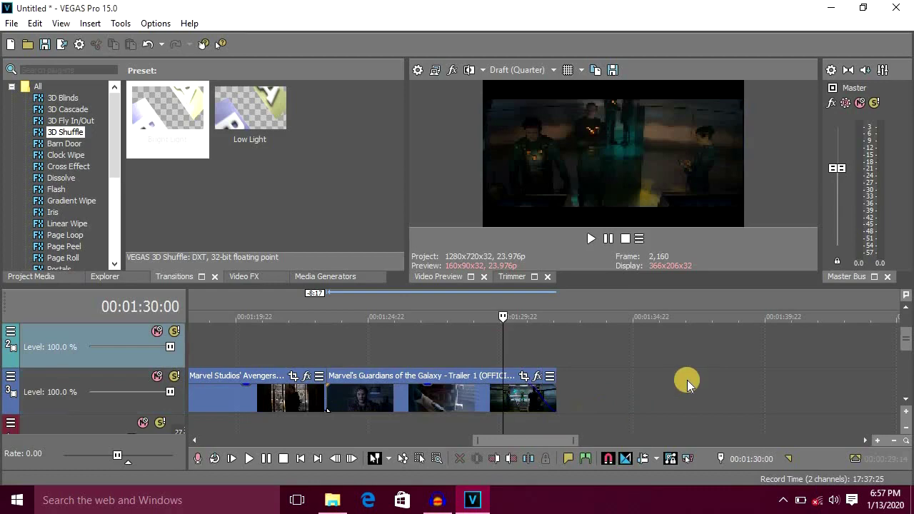
pyautogui.press('space')
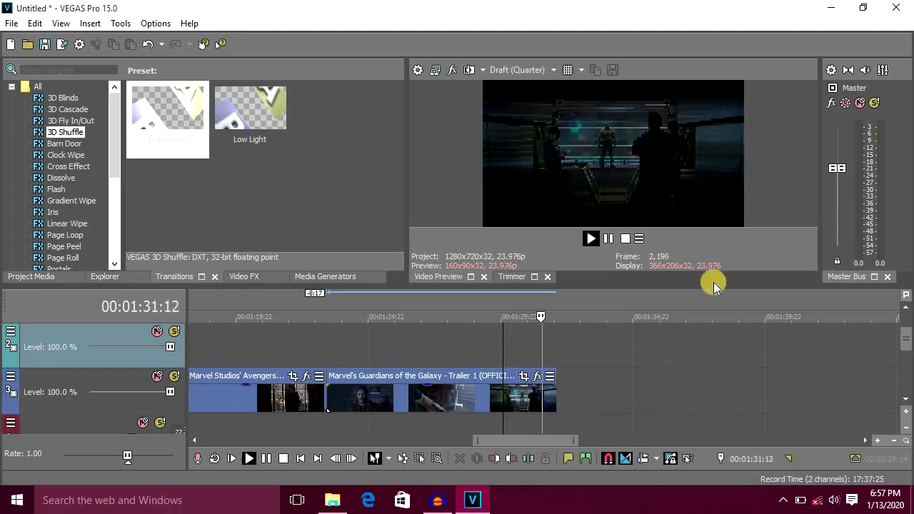
pyautogui.press('space')
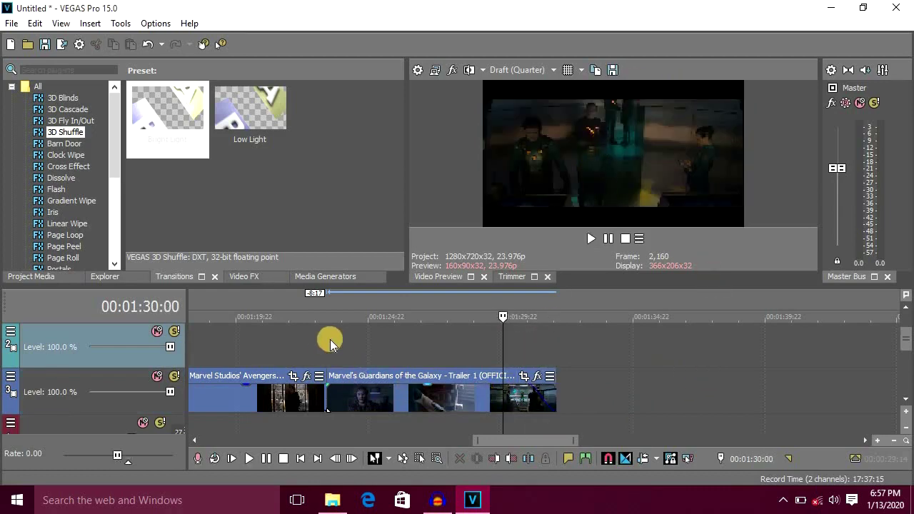
# - Add a 1:03 fade-in to the start of the Guardians clip and play it from 00:01:23:08
pyautogui.click(326, 386)
pyautogui.moveTo(338, 385); pyautogui.dragTo(359, 389)
pyautogui.press('space')
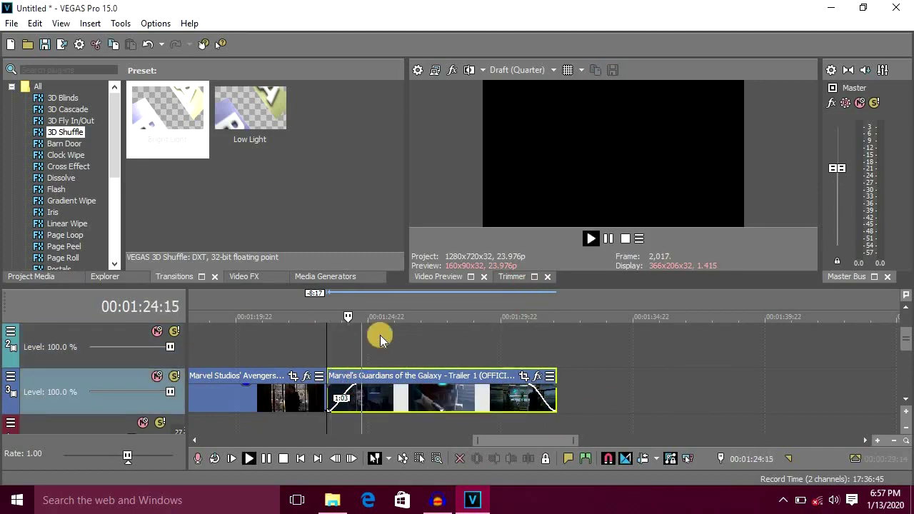
pyautogui.press('space')
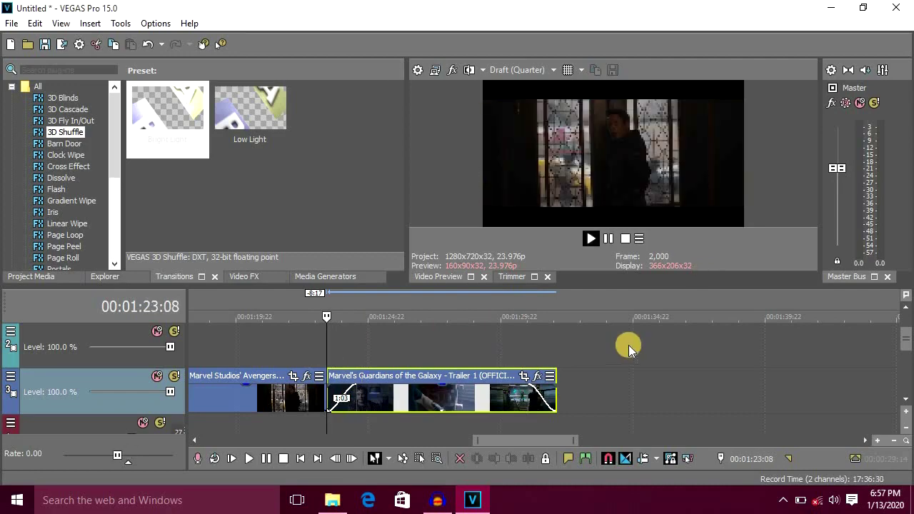
# - Split the Infinity War clip at 00:01:20:13 and add a fade-in to the start of its second part
pyautogui.press('space')
pyautogui.press('space')
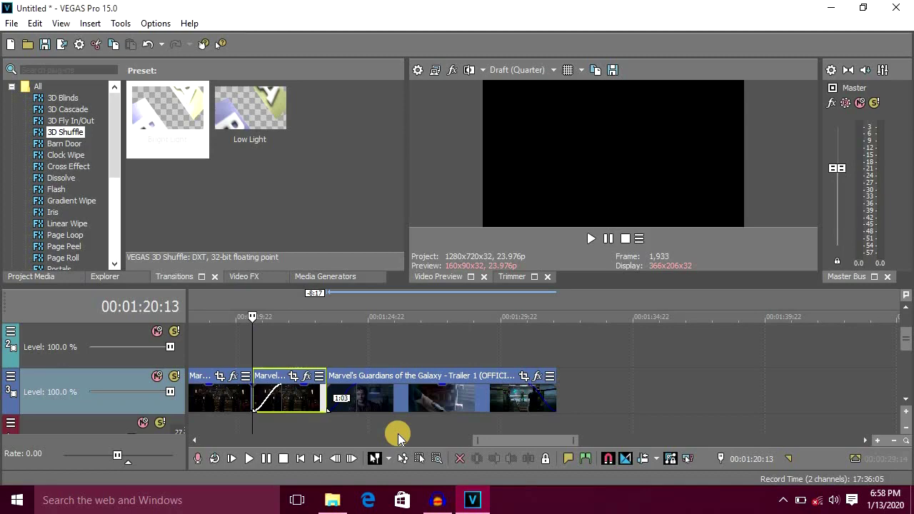
pyautogui.moveTo(513, 445); pyautogui.dragTo(482, 444)
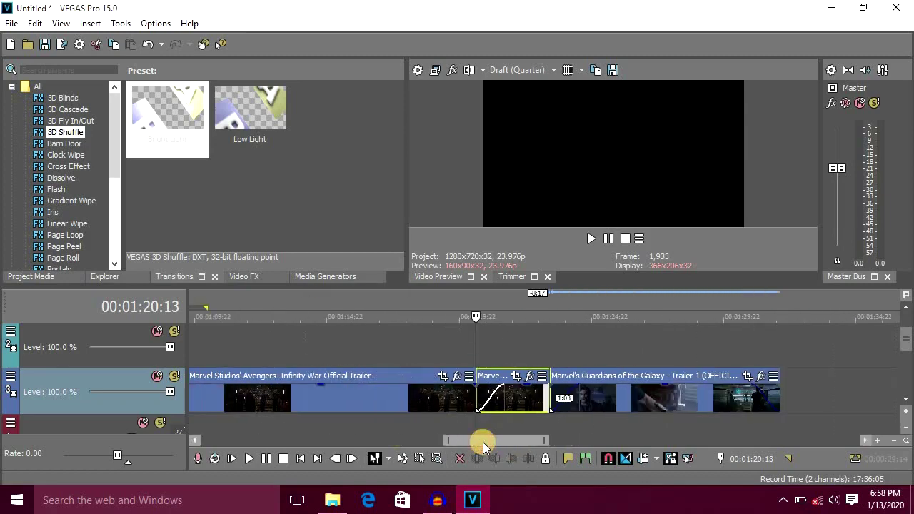
pyautogui.scroll(-5, 432, 371)
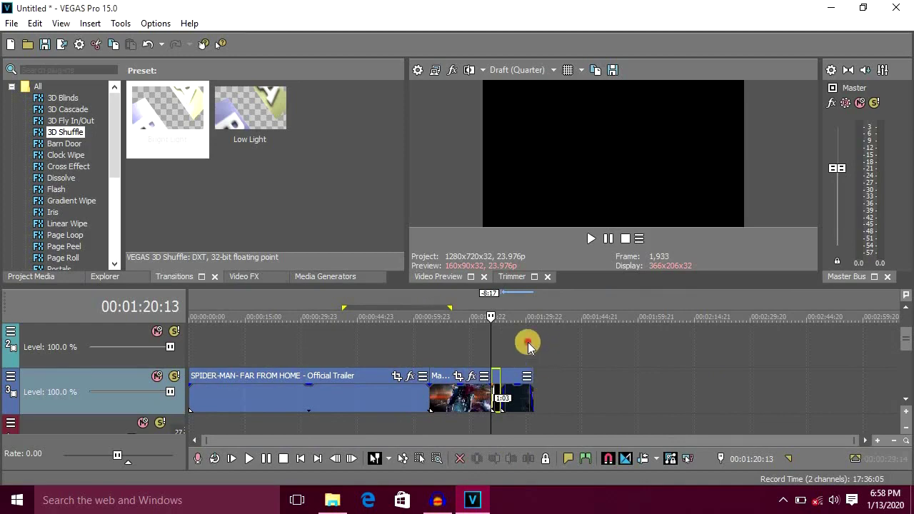
# - Select the timeline's full time range from 00:00:00:00 to the end of the last clip at 00:01:32:01
pyautogui.moveTo(516, 344); pyautogui.dragTo(61, 330)
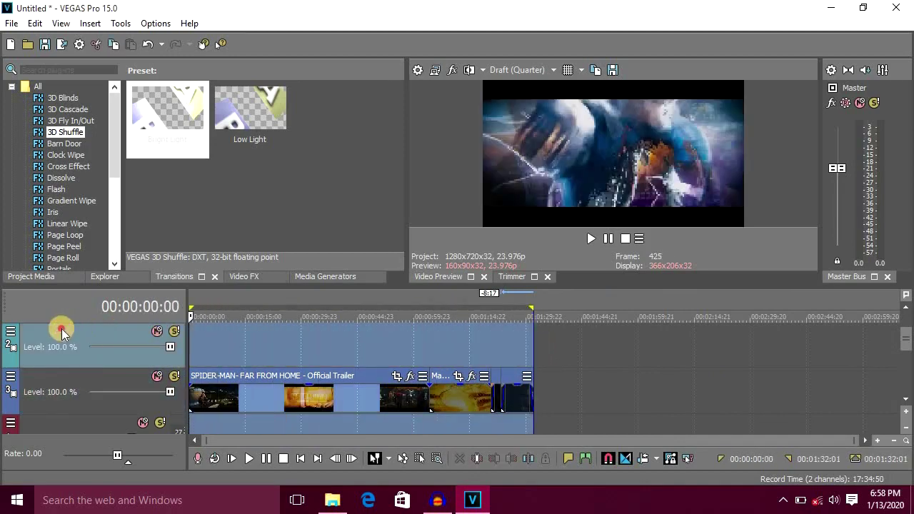
pyautogui.click(11, 22)
pyautogui.click(397, 279)
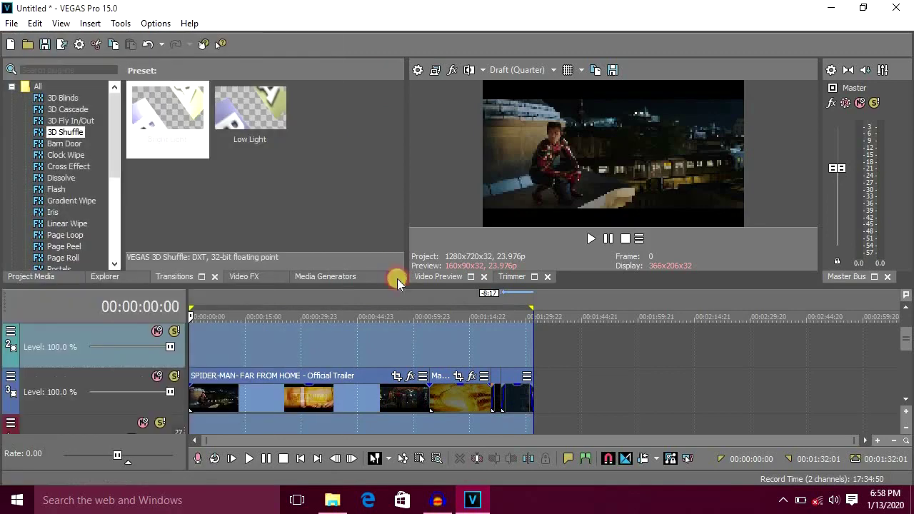
# - Open the Render As settings and choose the Sony AVC/MVC format with the Internet 1280x720-30p template
pyautogui.click(10, 23)
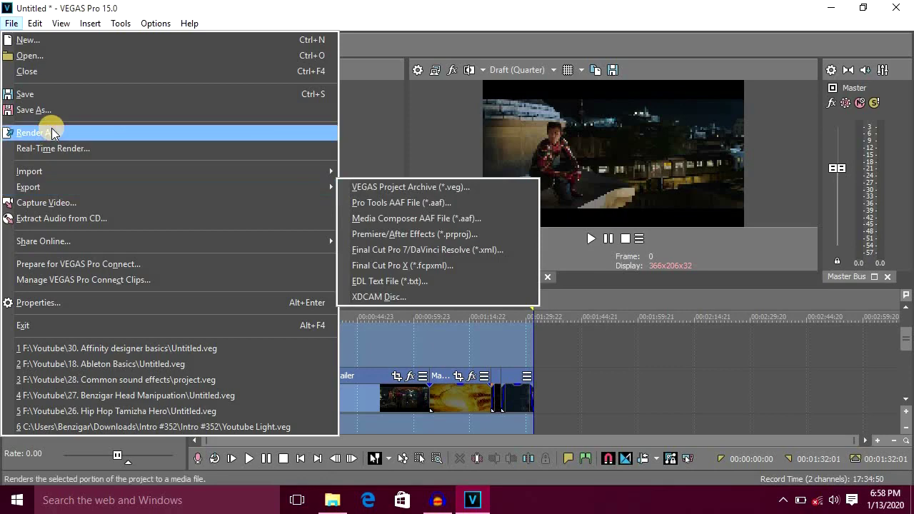
pyautogui.click(51, 133)
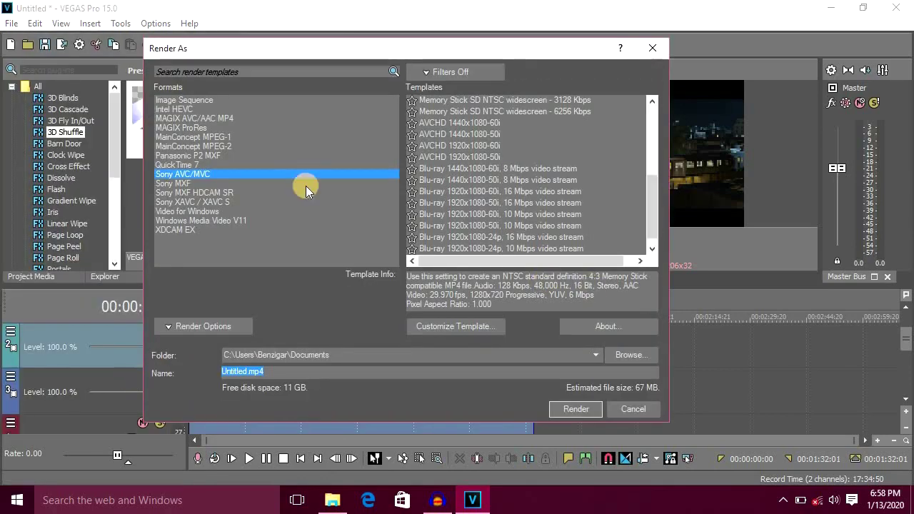
pyautogui.click(239, 173)
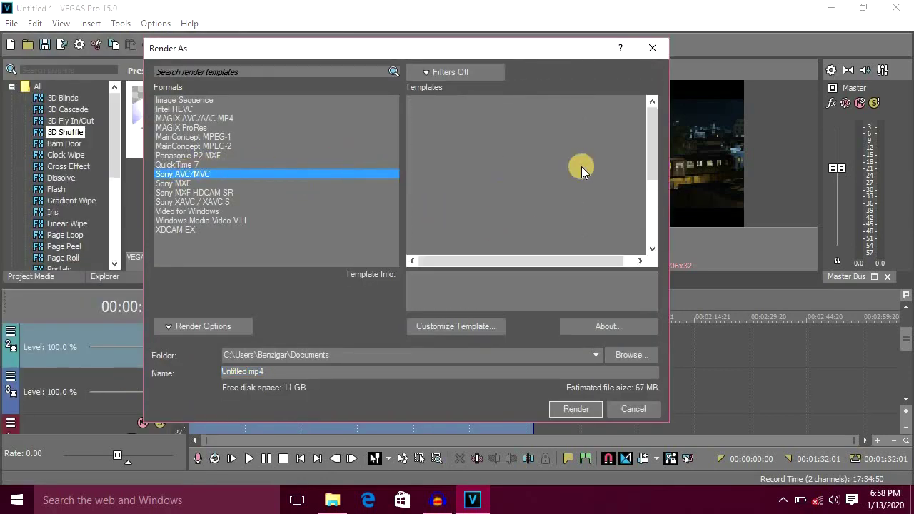
pyautogui.click(461, 111)
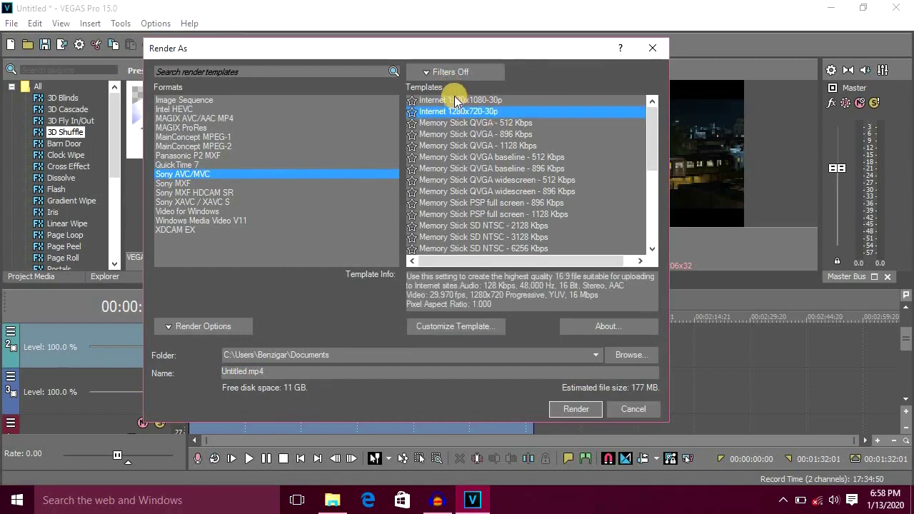